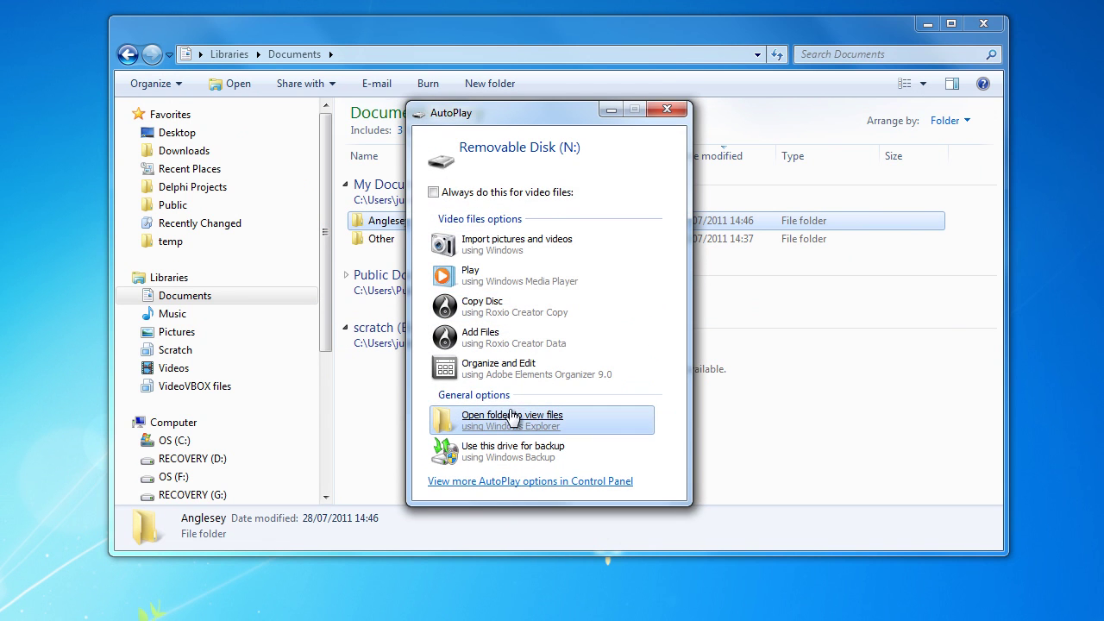
# Step: Copy the VBOX files from the removable disk's media folder into Documents\Anglesey
pyautogui.click(512, 417)
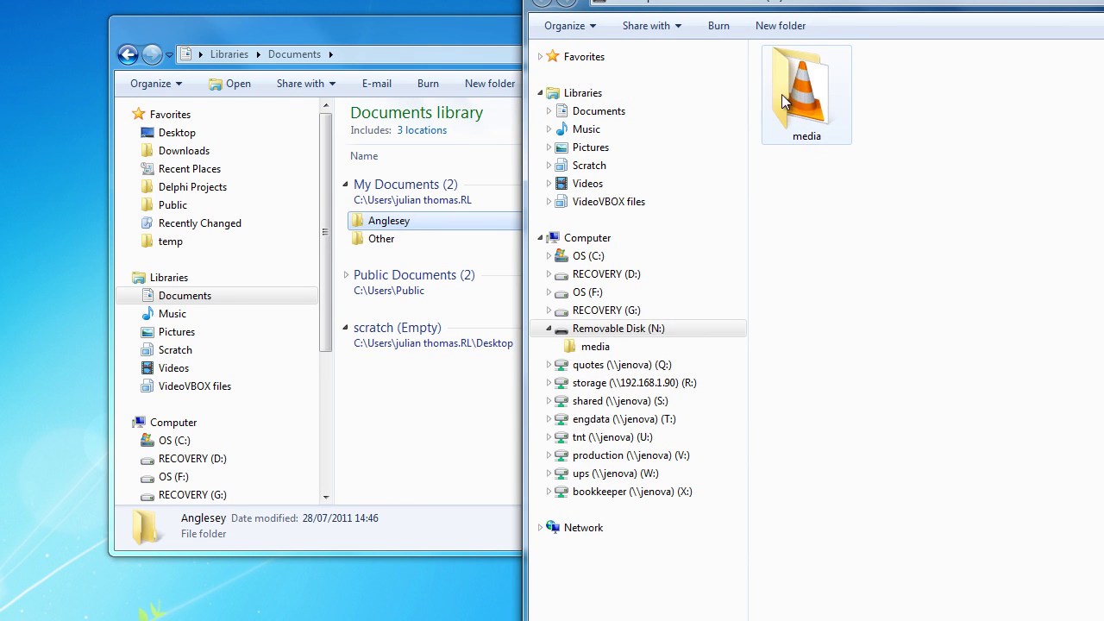
pyautogui.doubleClick(795, 100)
pyautogui.moveTo(850, 265); pyautogui.dragTo(418, 223)
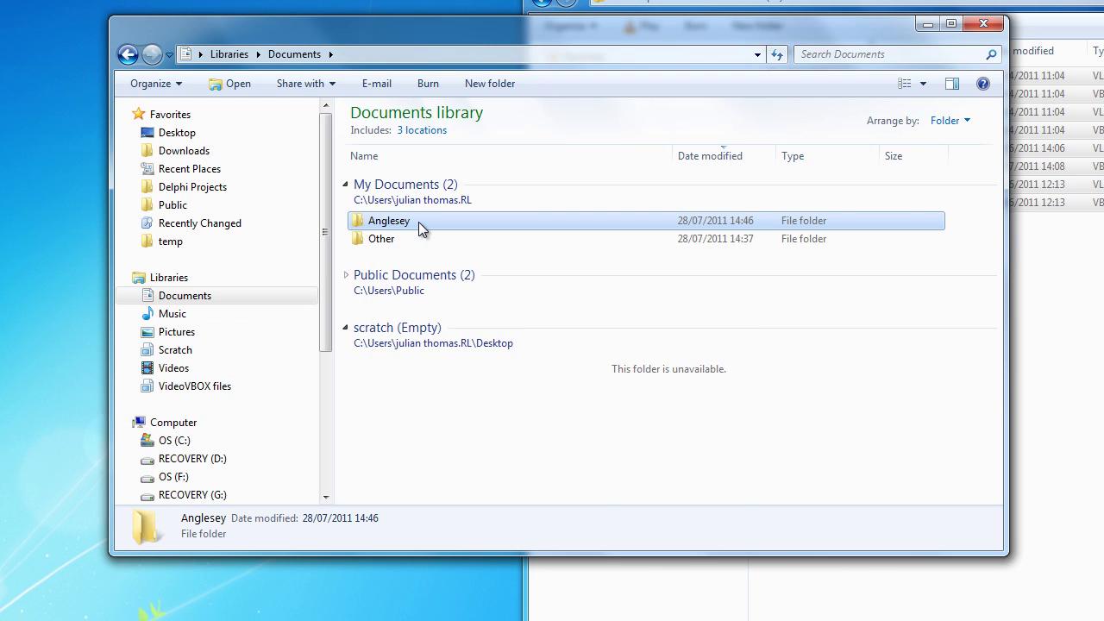
pyautogui.doubleClick(418, 222)
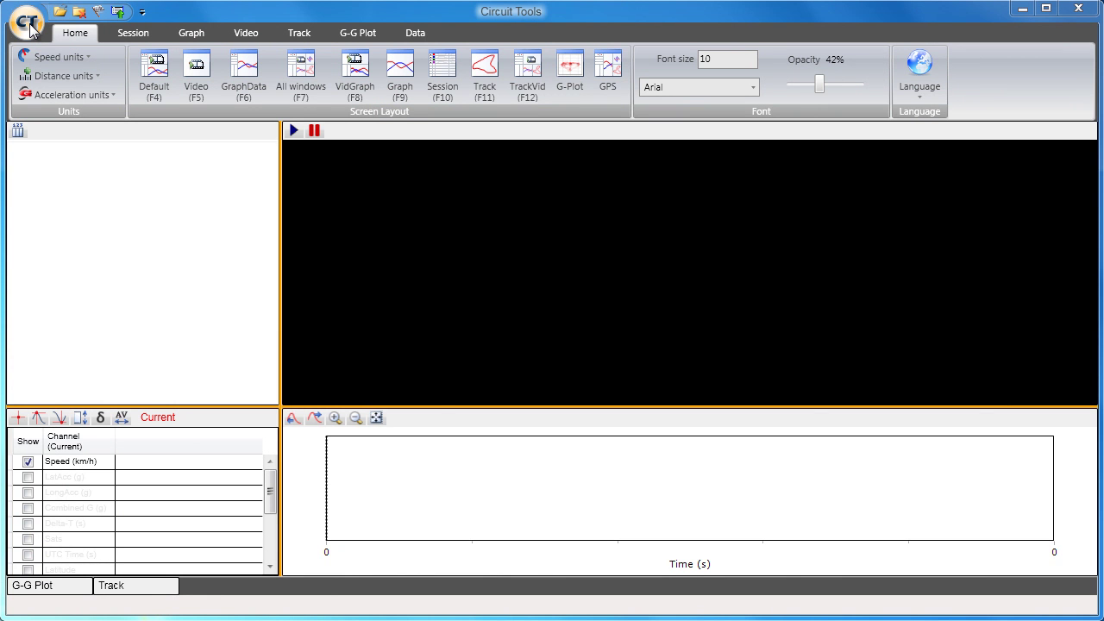
# Step: Open the Load data dialog in the Documents\Anglesey folder
pyautogui.click(30, 26)
pyautogui.click(40, 57)
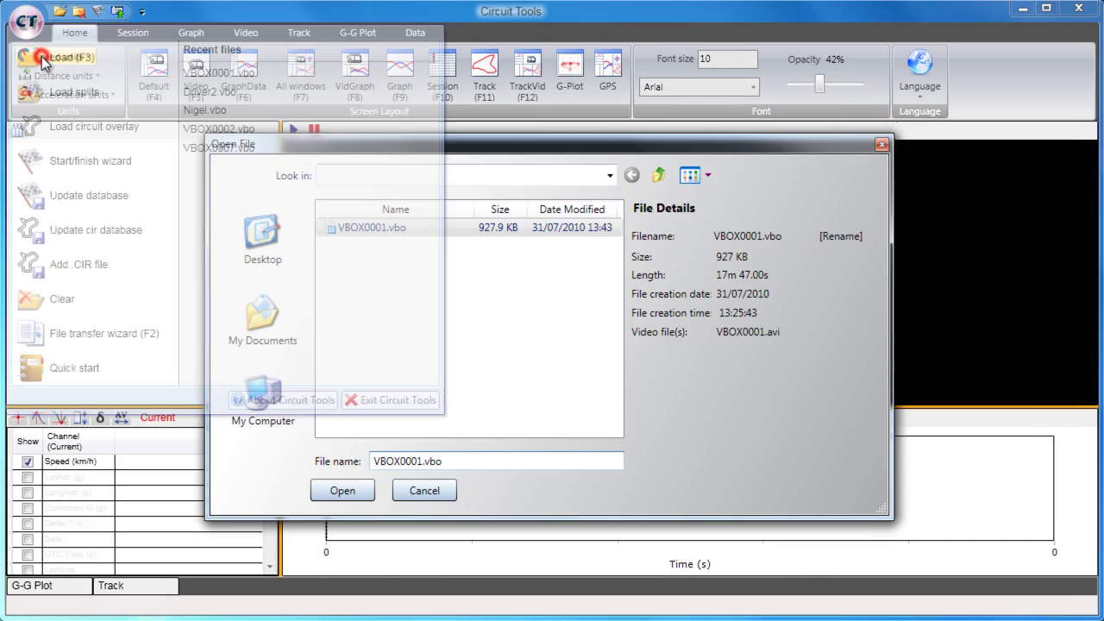
pyautogui.click(273, 330)
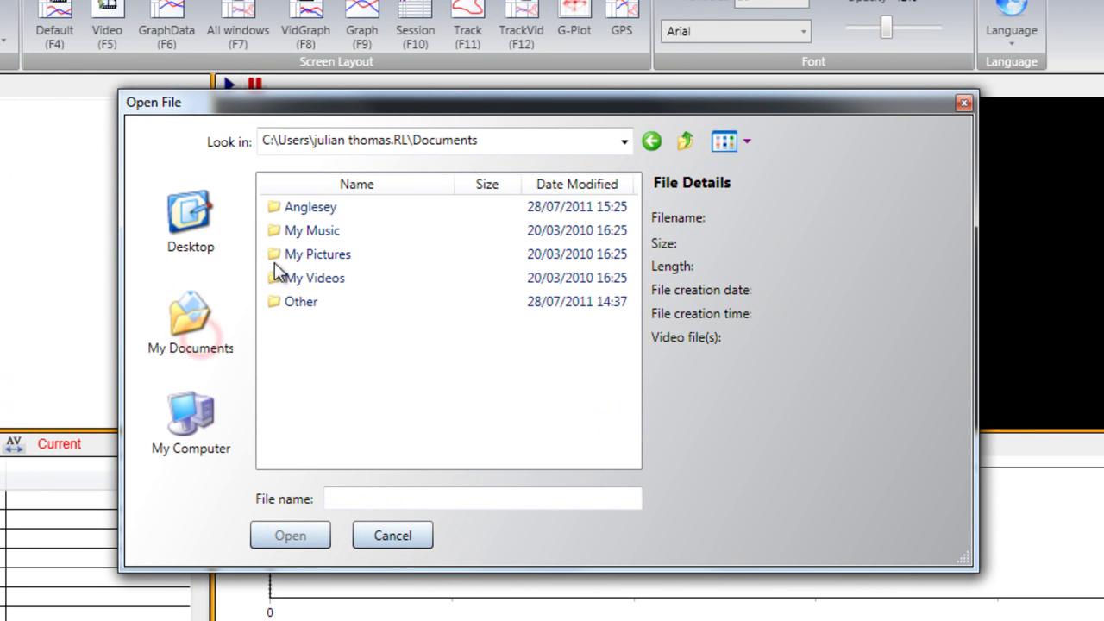
pyautogui.doubleClick(303, 210)
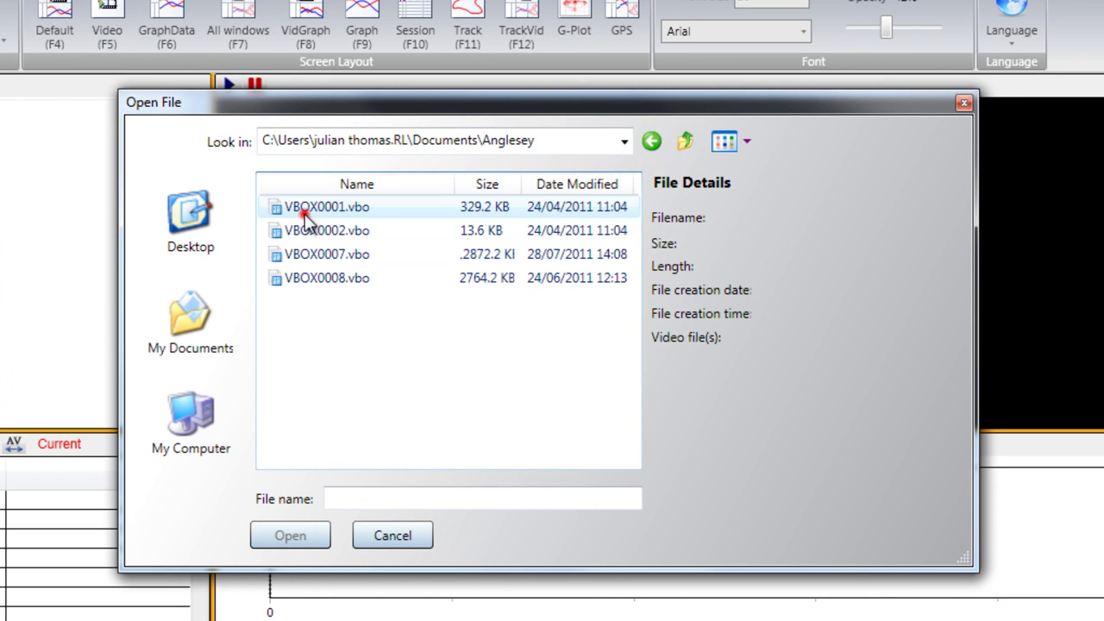
# Step: Compare the .vbo files' details and select VBOX0007.vbo, the 27-minute session
pyautogui.click(305, 213)
pyautogui.click(304, 226)
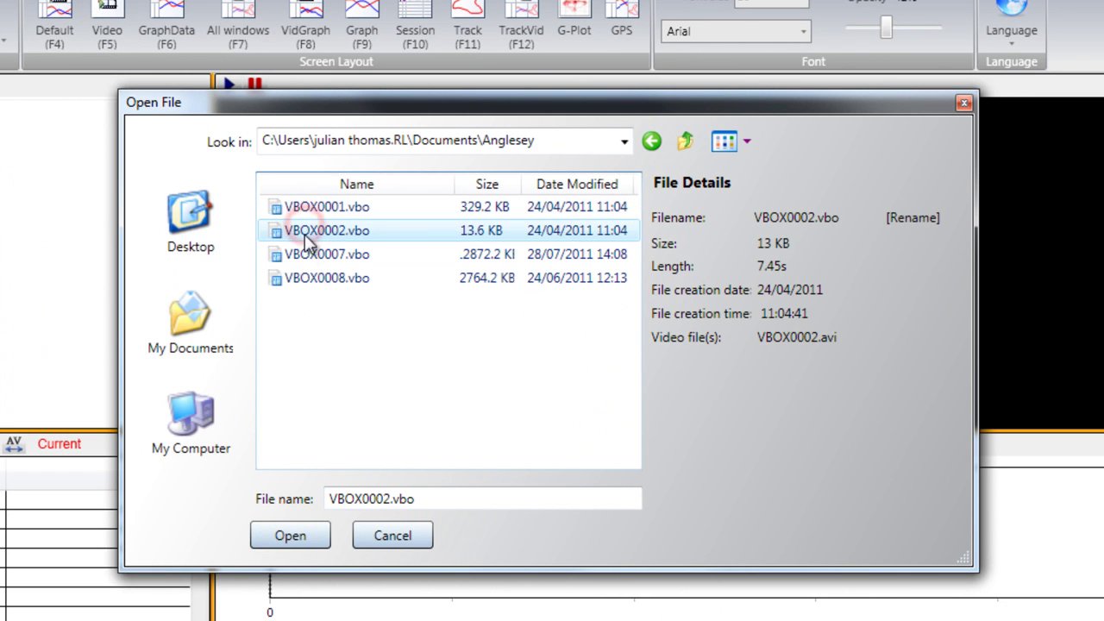
pyautogui.click(301, 254)
pyautogui.click(305, 280)
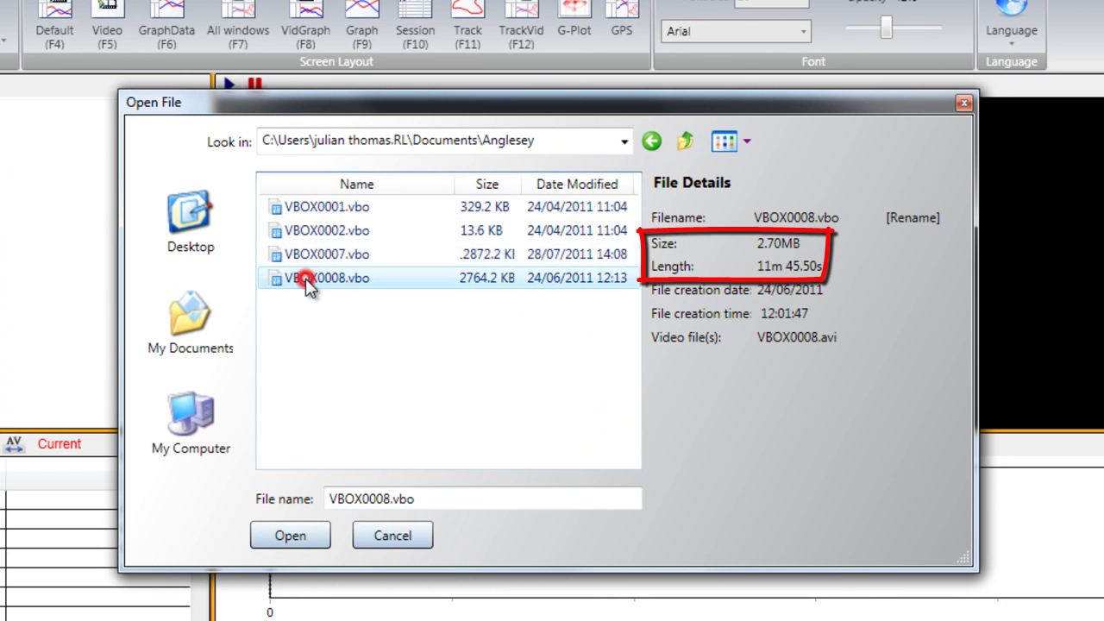
pyautogui.click(338, 259)
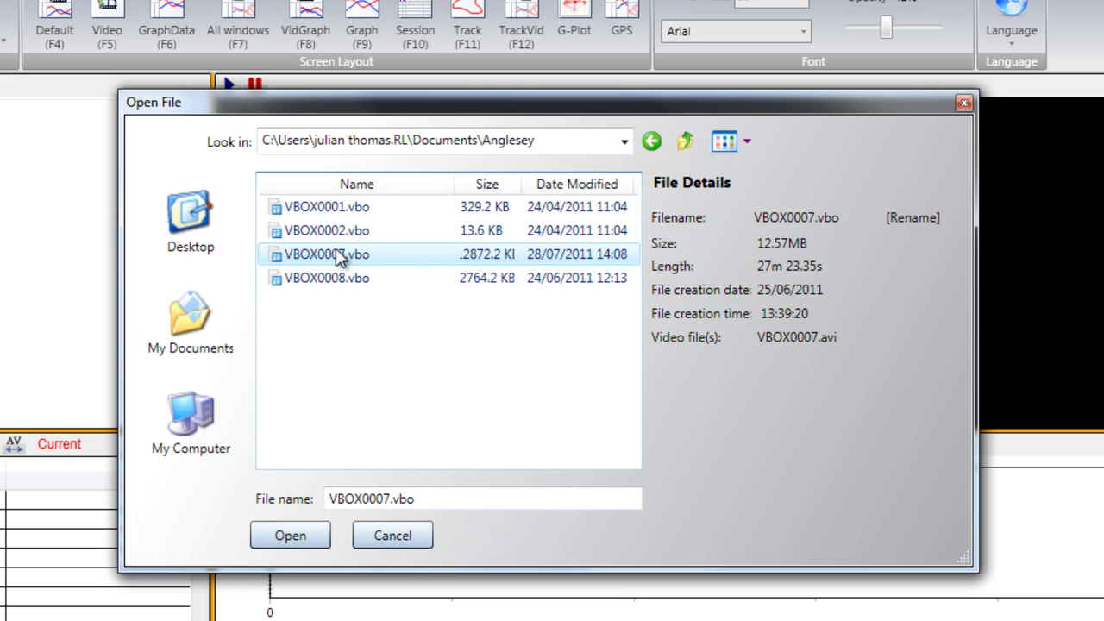
# Step: Rename VBOX0007 to Nigel and VBOX0008 to Driver2, then load Nigel.vbo
pyautogui.click(909, 223)
pyautogui.write('Nigel')
pyautogui.click(500, 377)
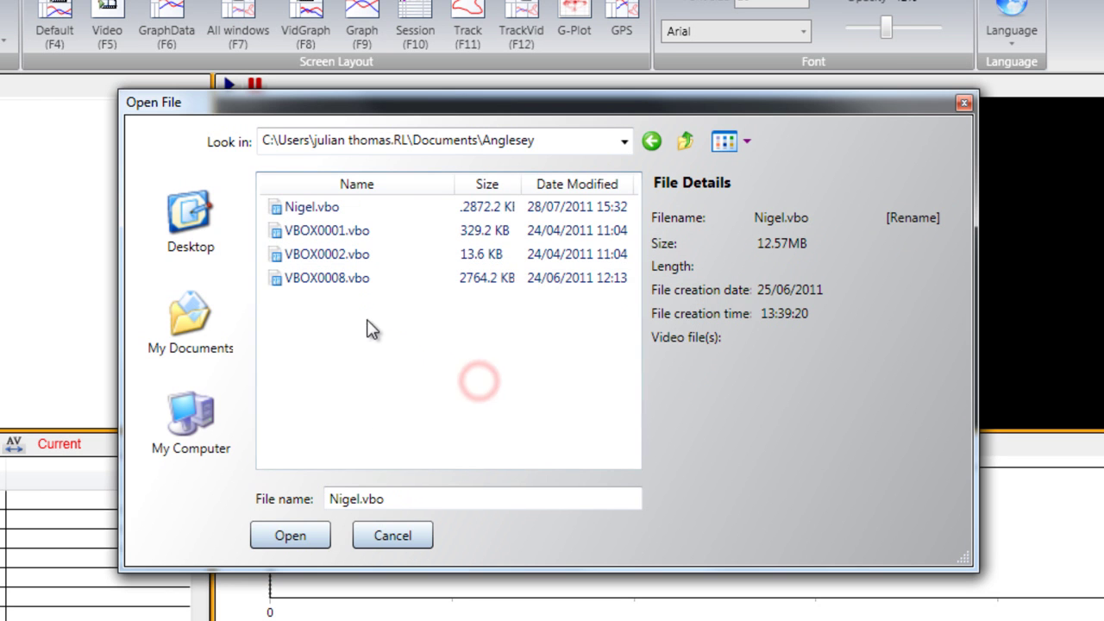
pyautogui.click(335, 279)
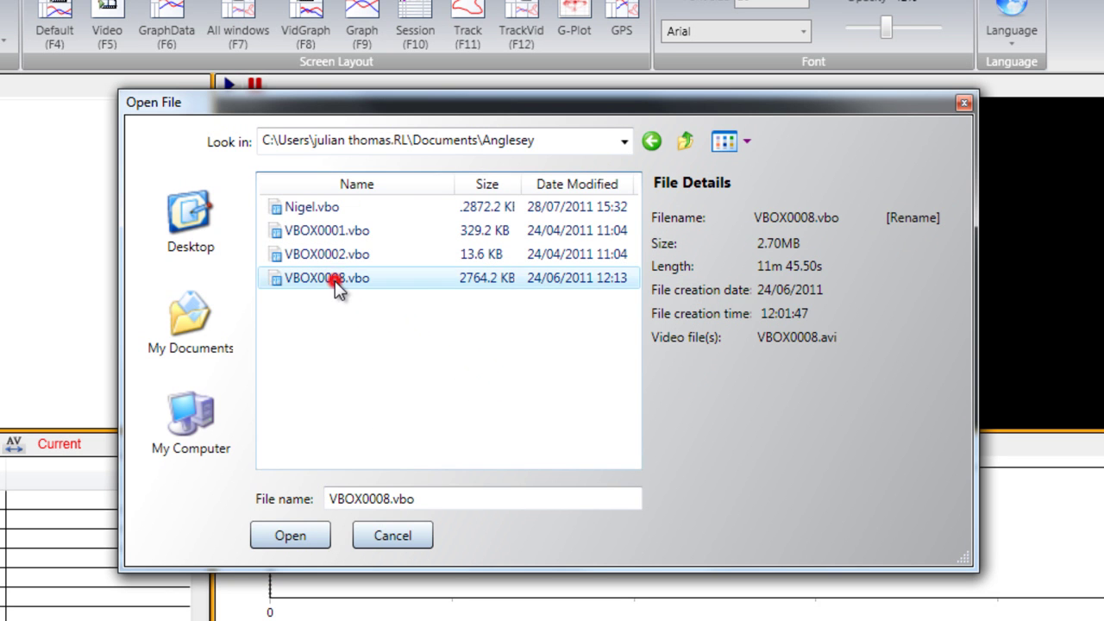
pyautogui.click(901, 218)
pyautogui.write('Driver2')
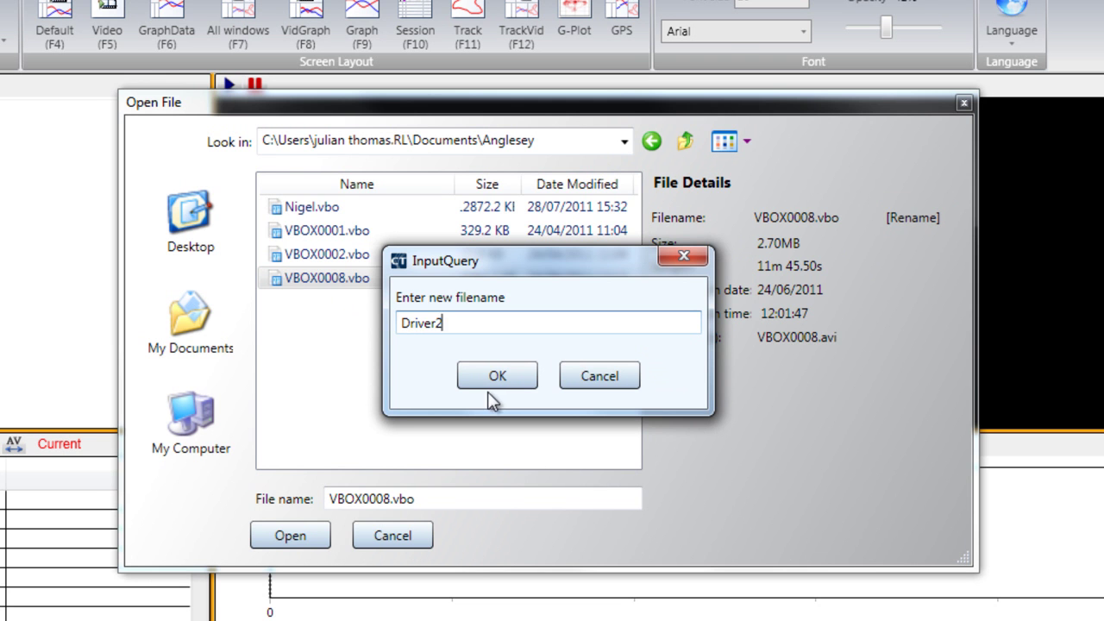
pyautogui.click(497, 376)
pyautogui.click(318, 229)
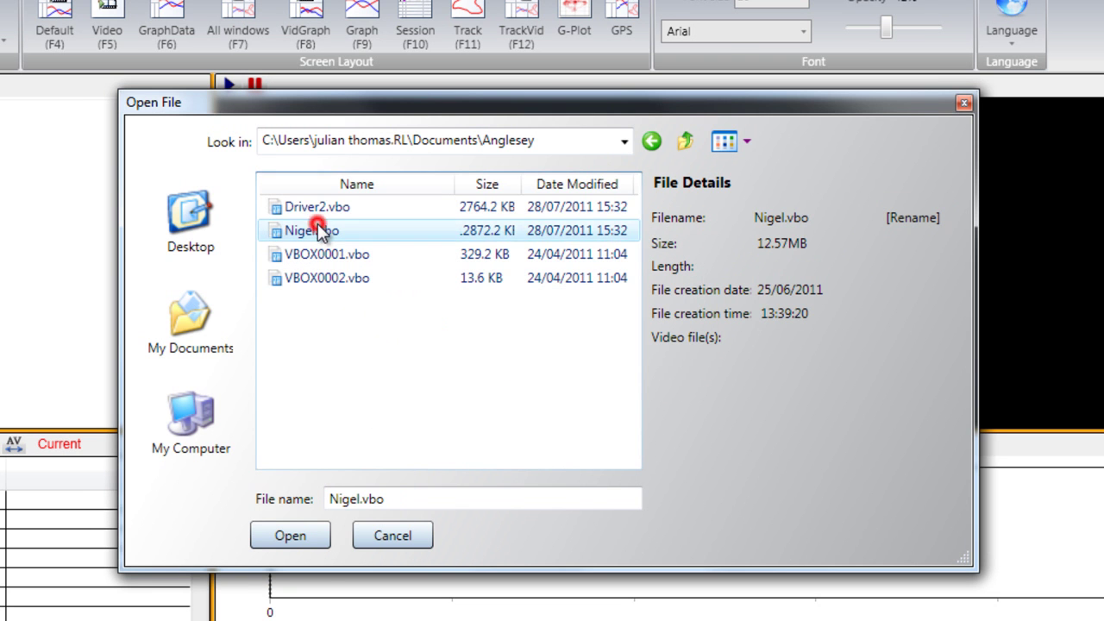
pyautogui.click(287, 536)
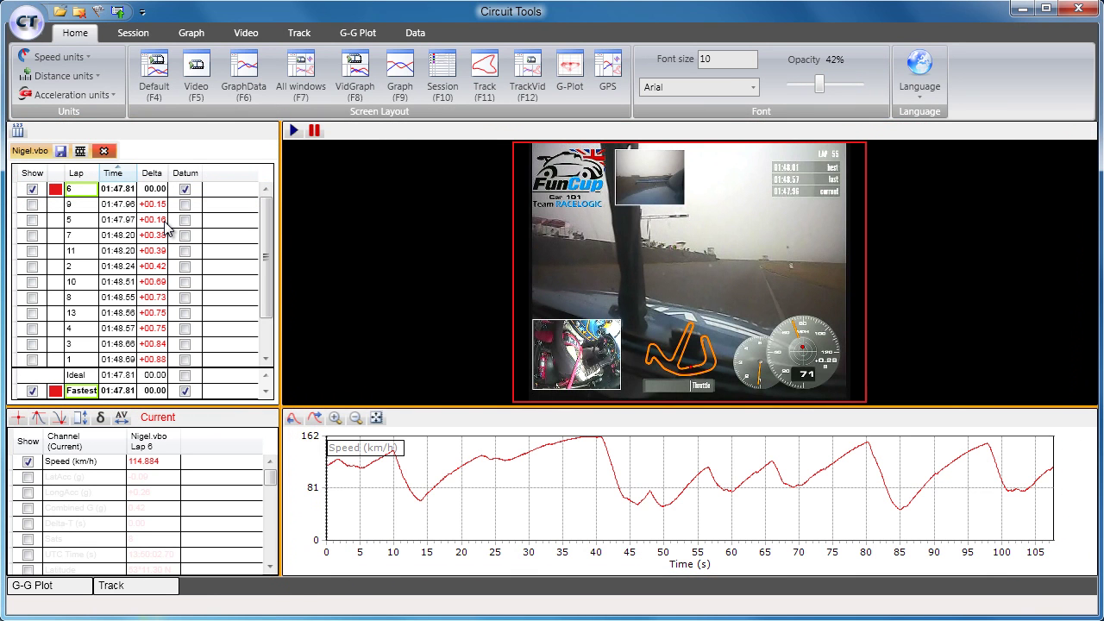
# Step: Sort Nigel's lap table by lap number once the session finishes loading
pyautogui.click(76, 174)
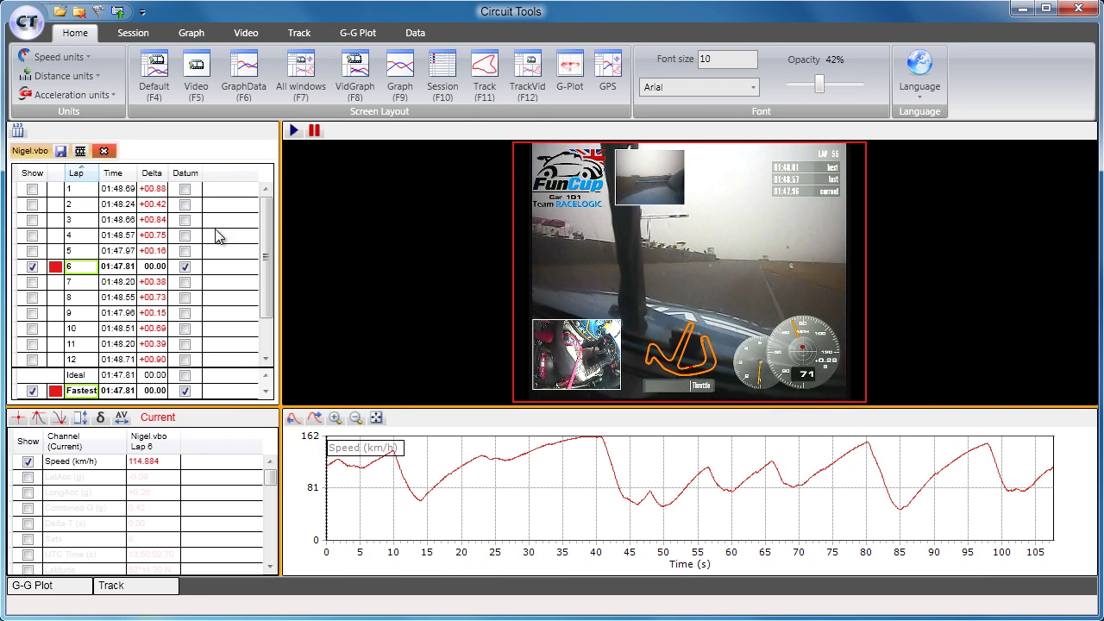
pyautogui.scroll(-2, 270, 224)
pyautogui.scroll(2, 267, 216)
# Step: Sort Nigel's laps by lap time, briefly showing lap 9 against lap 6 before hiding it
pyautogui.click(121, 175)
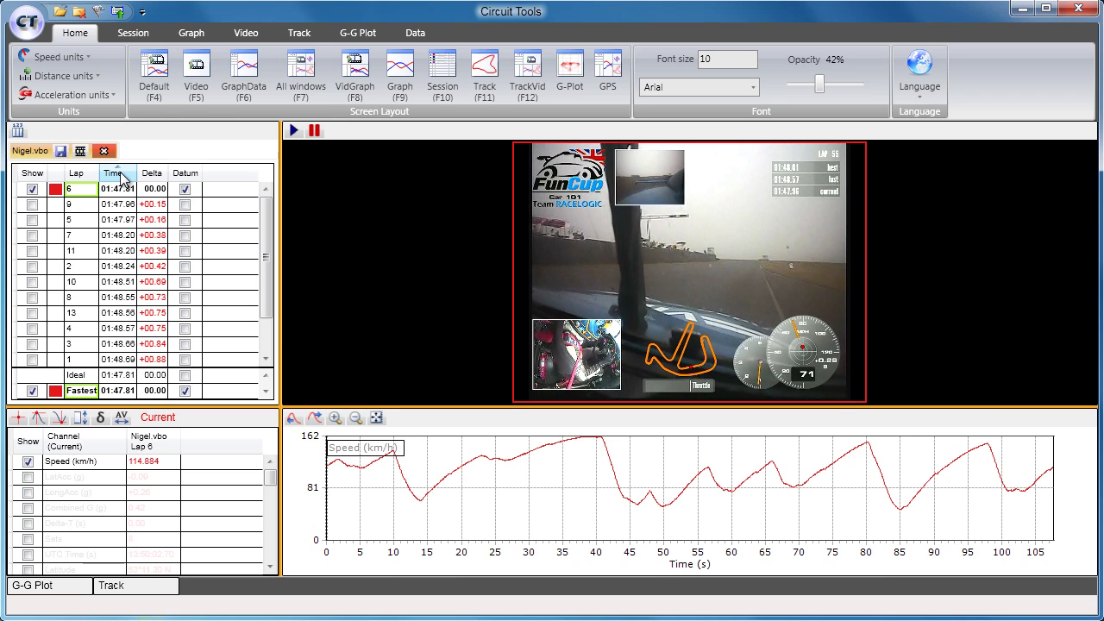
pyautogui.click(33, 204)
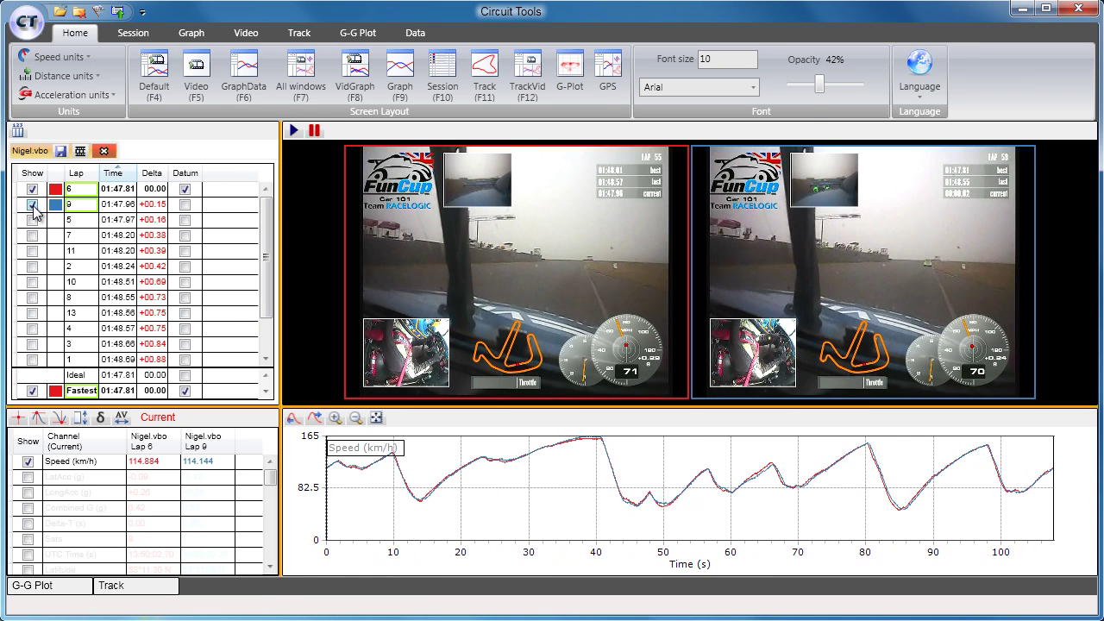
pyautogui.click(33, 204)
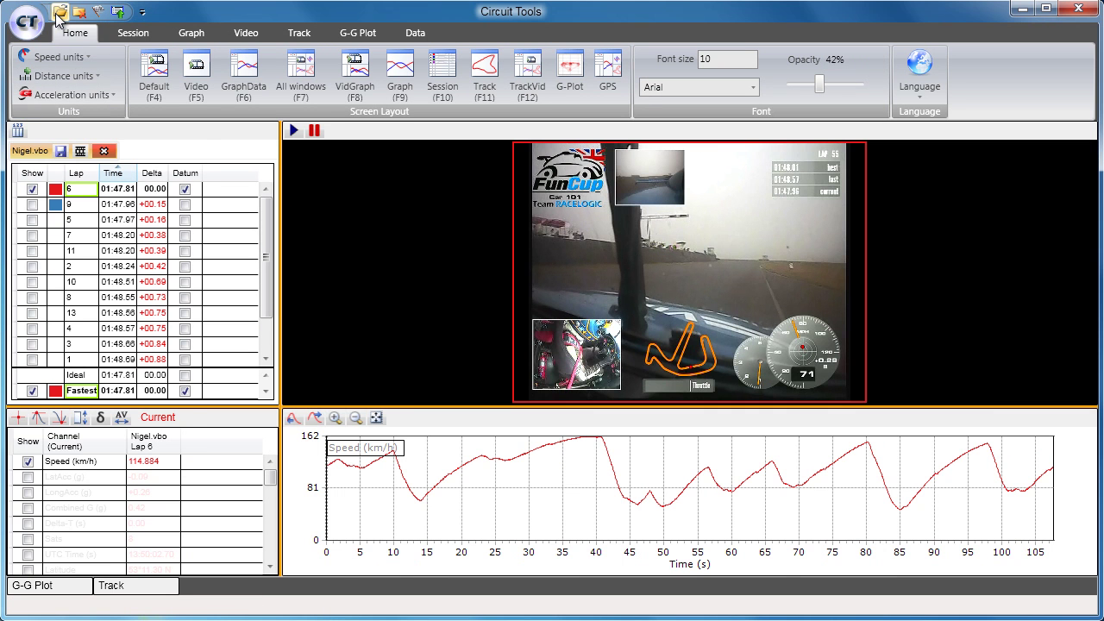
# Step: Load Driver2.vbo beside Nigel's session and check both drivers' lap lists
pyautogui.click(59, 14)
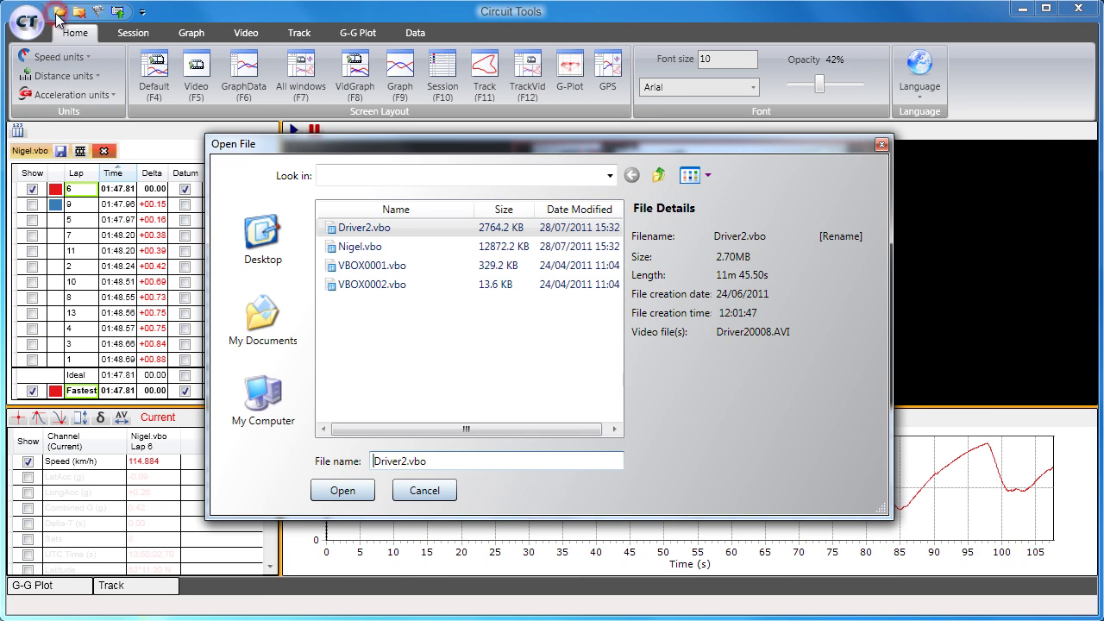
pyautogui.click(358, 228)
pyautogui.click(360, 228)
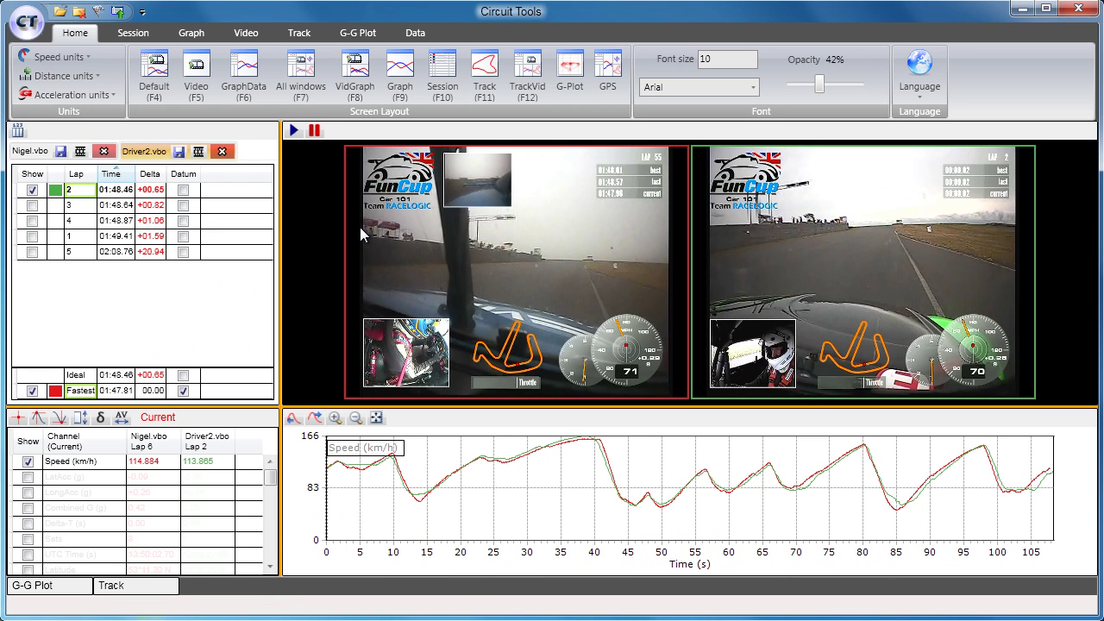
pyautogui.click(35, 152)
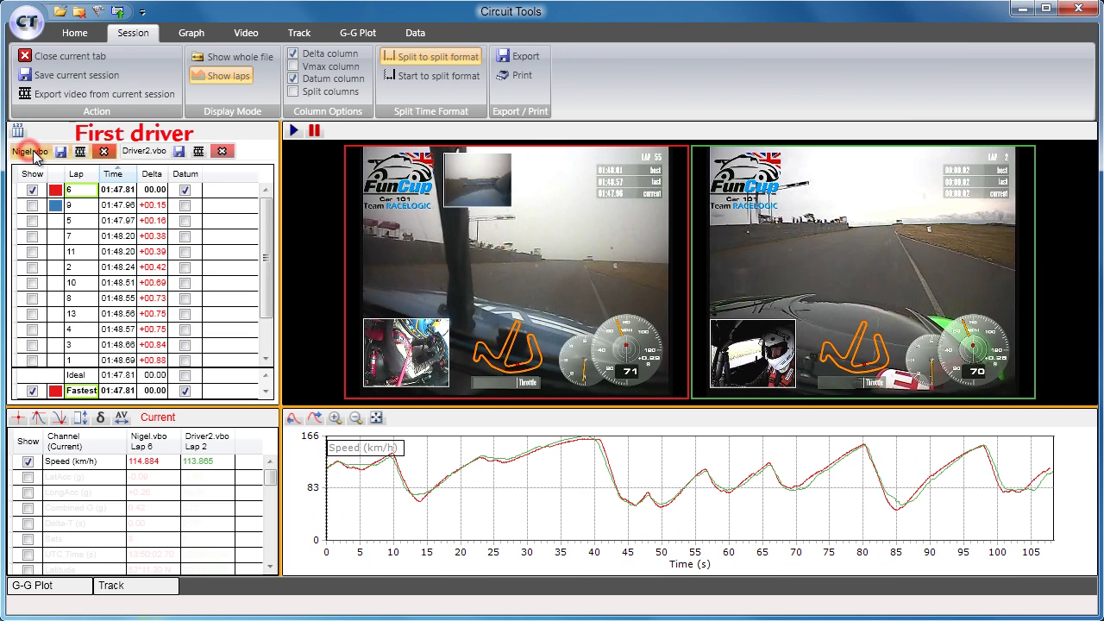
pyautogui.click(142, 151)
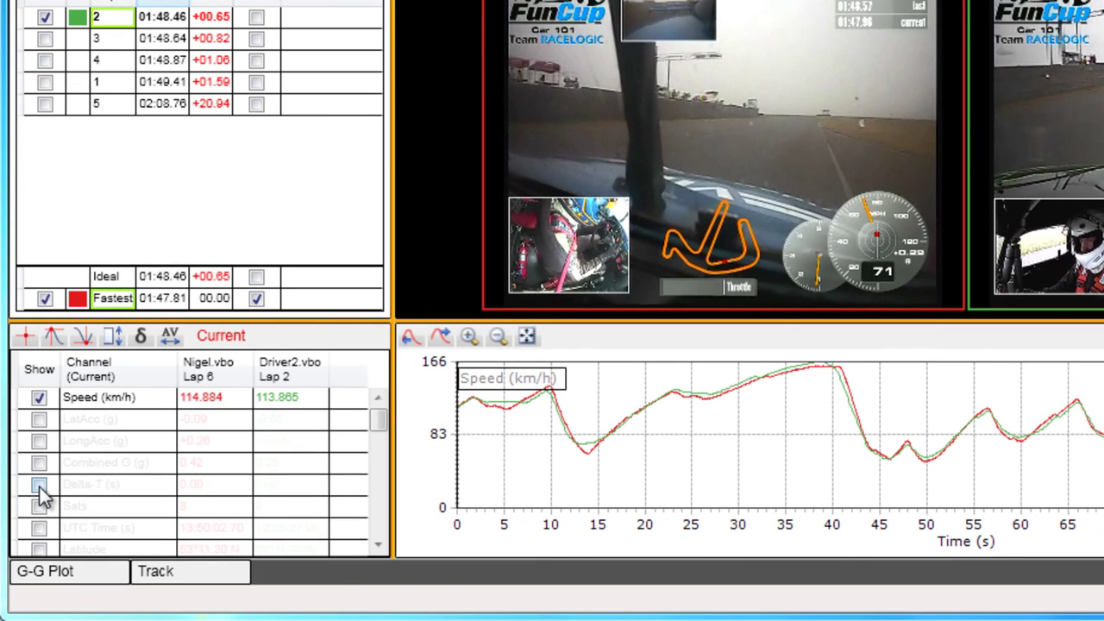
# Step: Add the Delta-T (s) graph, switch the x-axis to Position, and jump to about position 375
pyautogui.click(38, 485)
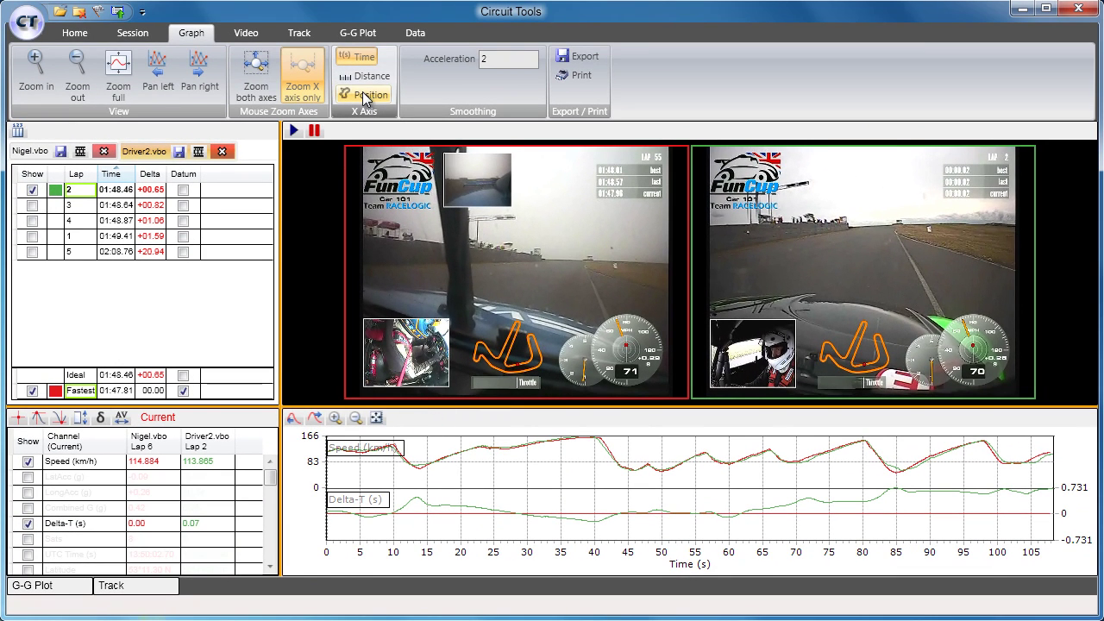
pyautogui.click(364, 95)
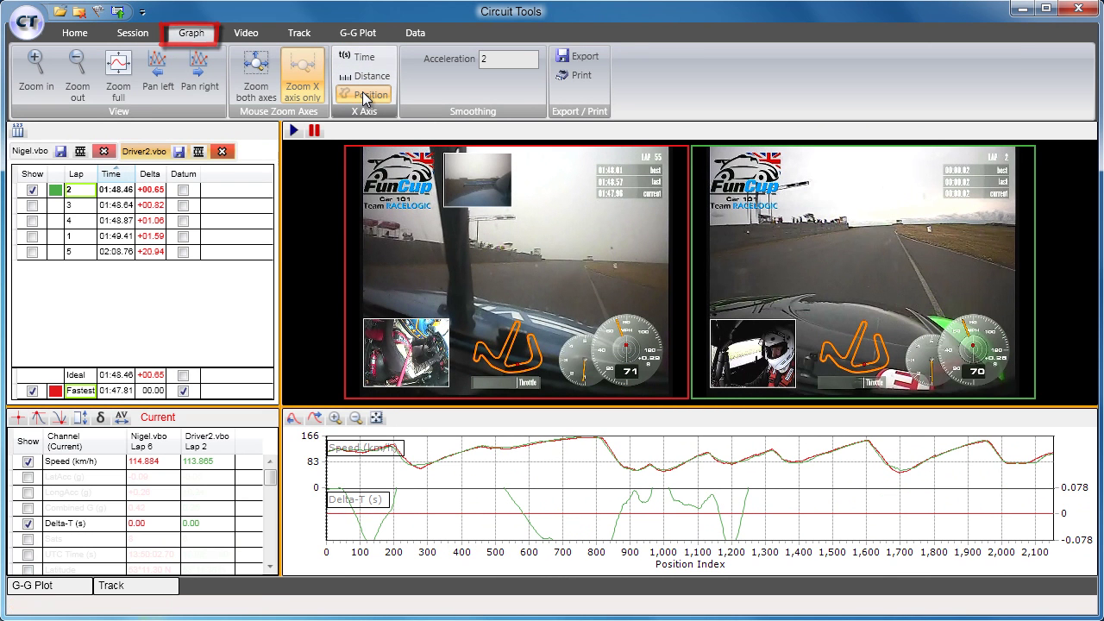
pyautogui.click(453, 515)
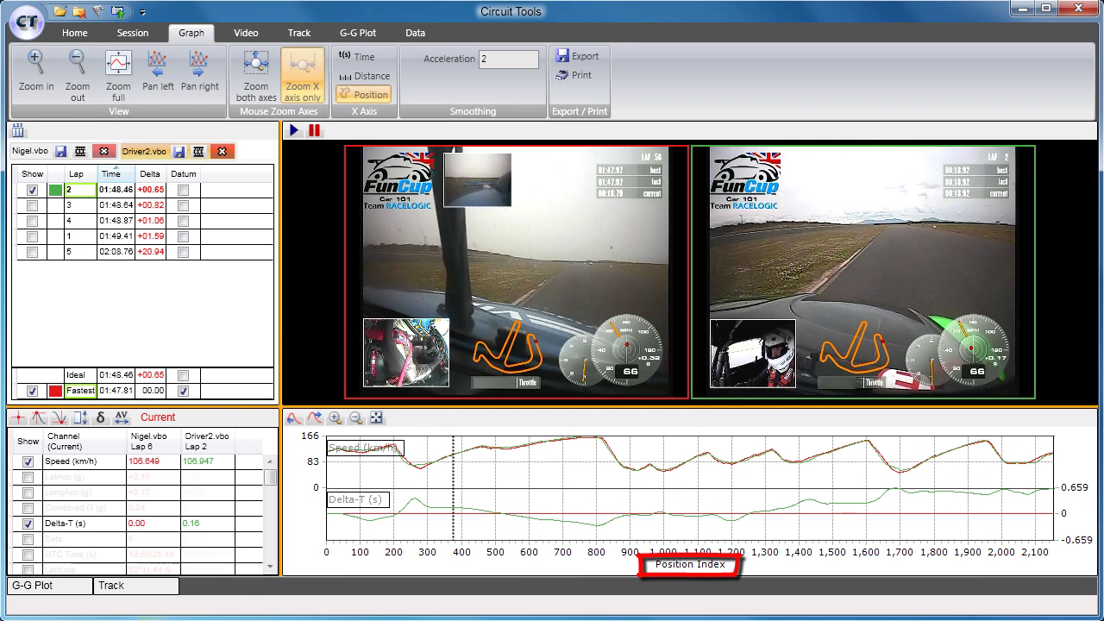
# Step: Jump both videos to positions 900, 1,300, 1,400, 1,700, 2,020 and 955, then play and pause
pyautogui.click(630, 470)
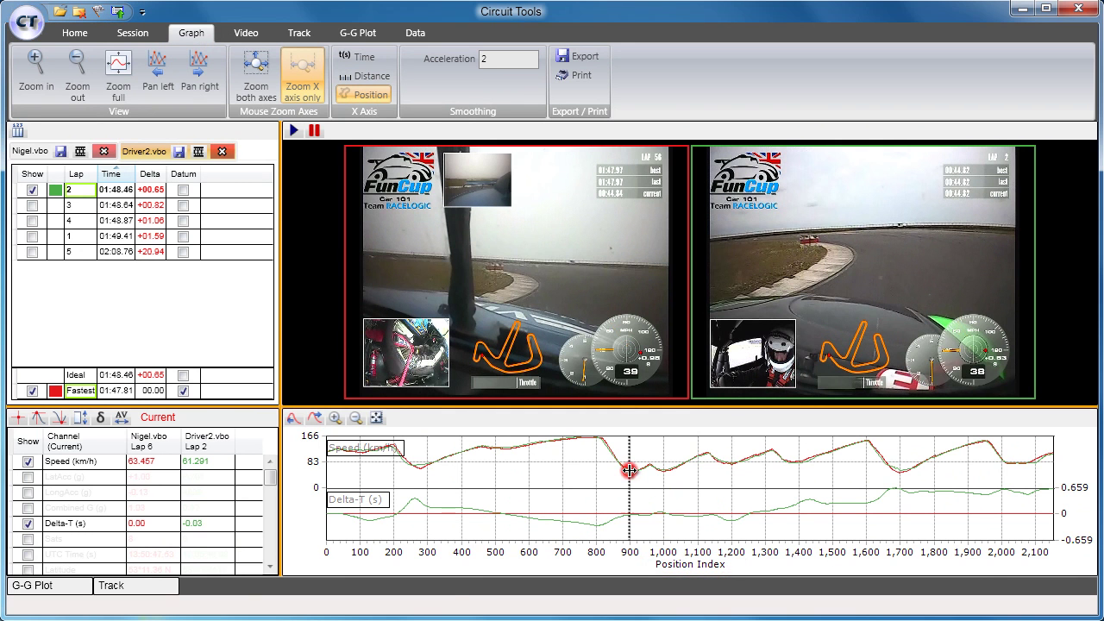
pyautogui.click(770, 454)
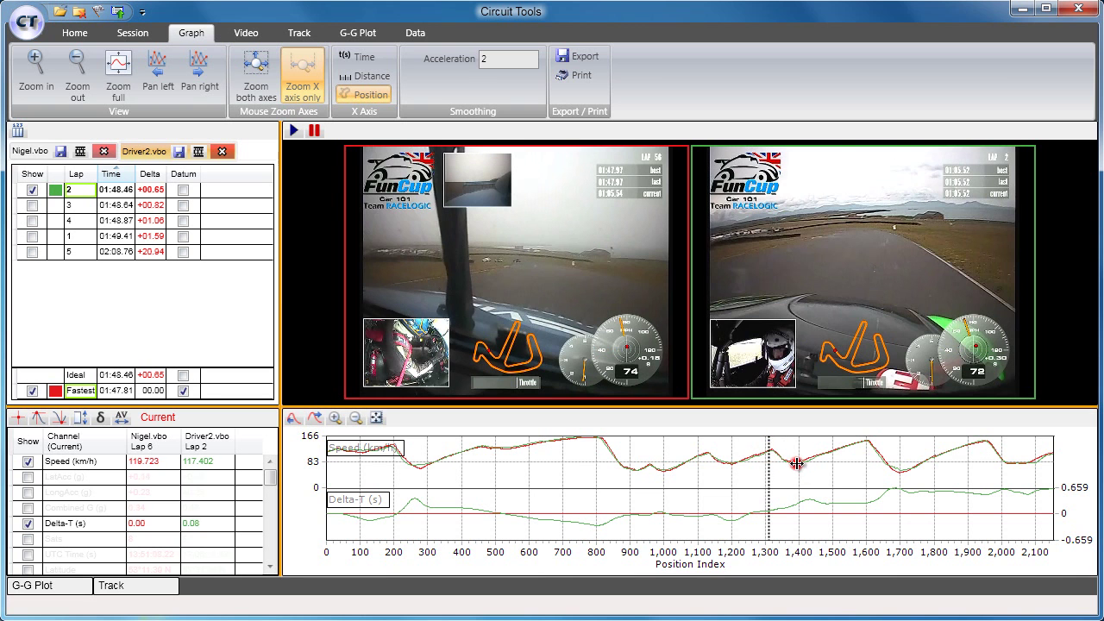
pyautogui.click(797, 463)
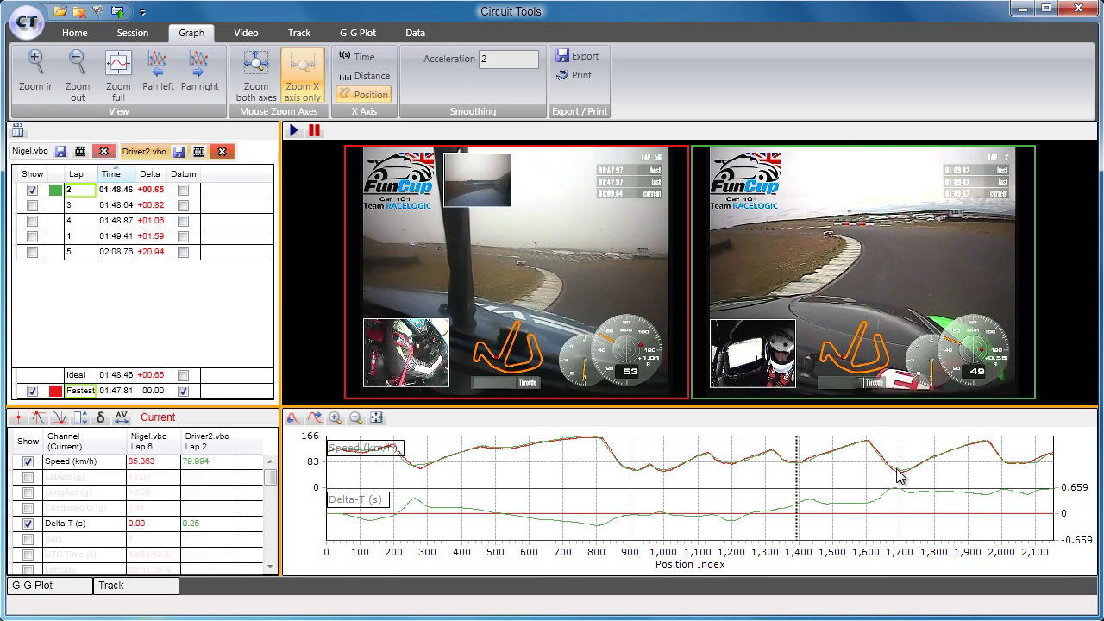
pyautogui.click(897, 470)
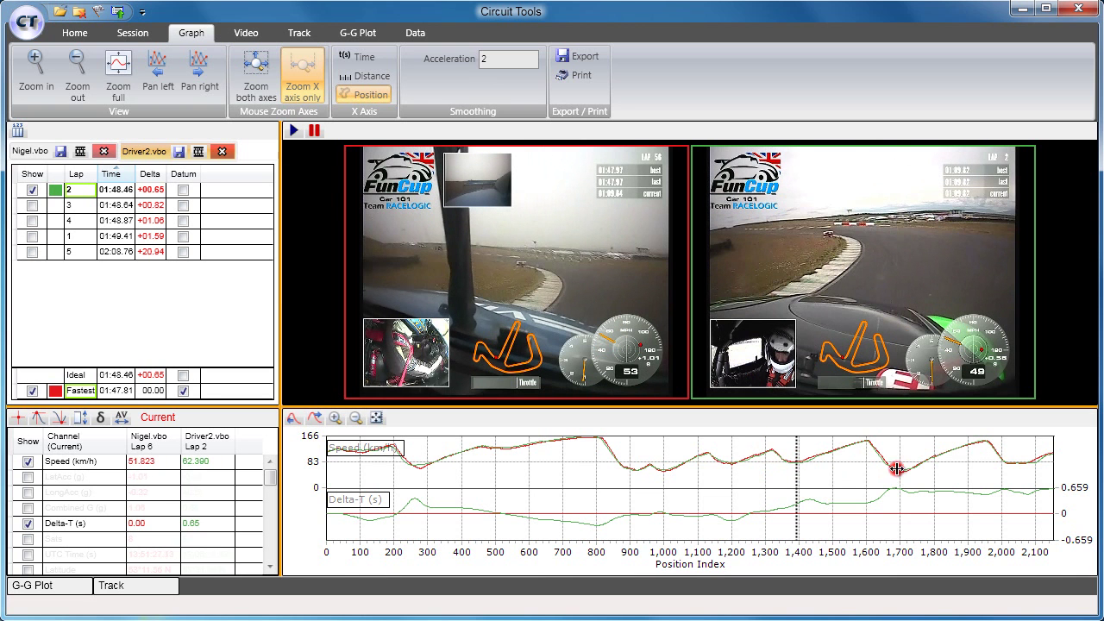
pyautogui.click(1004, 460)
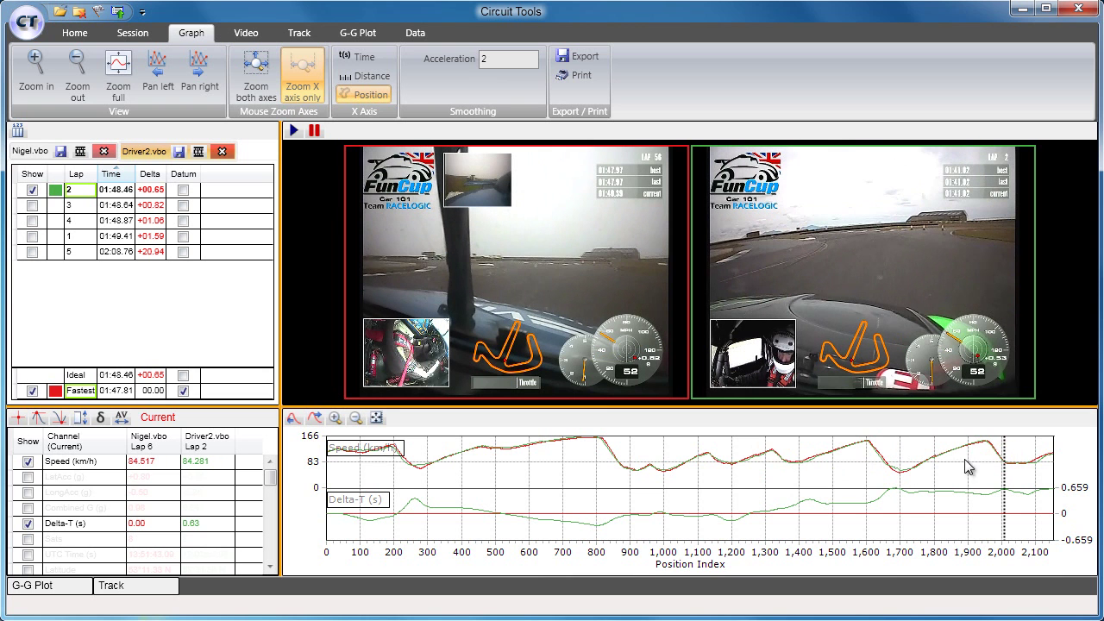
pyautogui.click(651, 468)
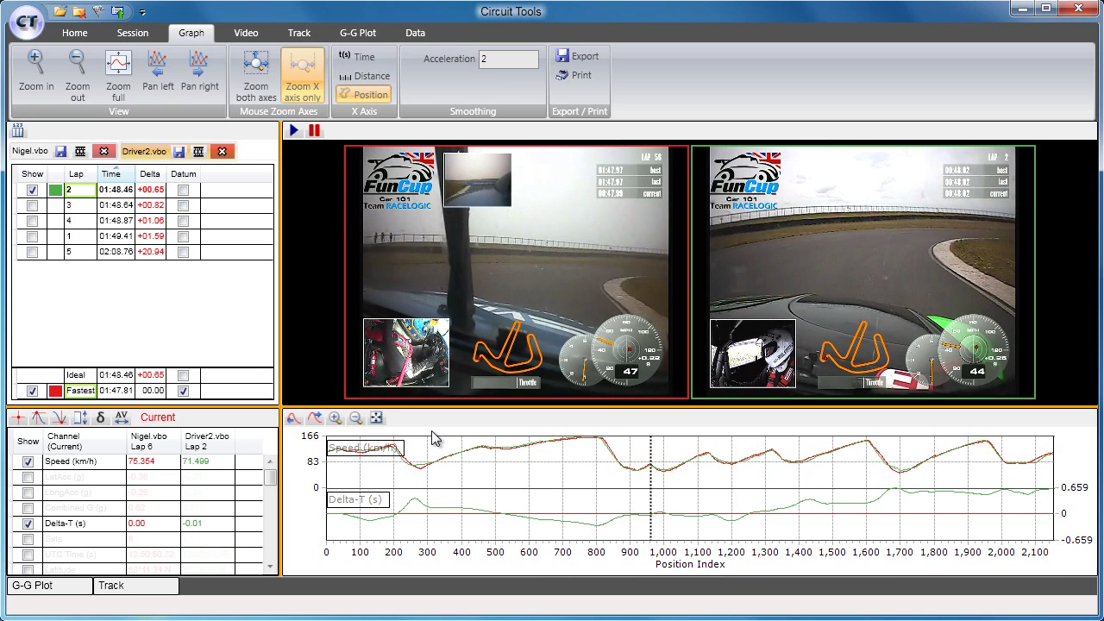
pyautogui.click(293, 131)
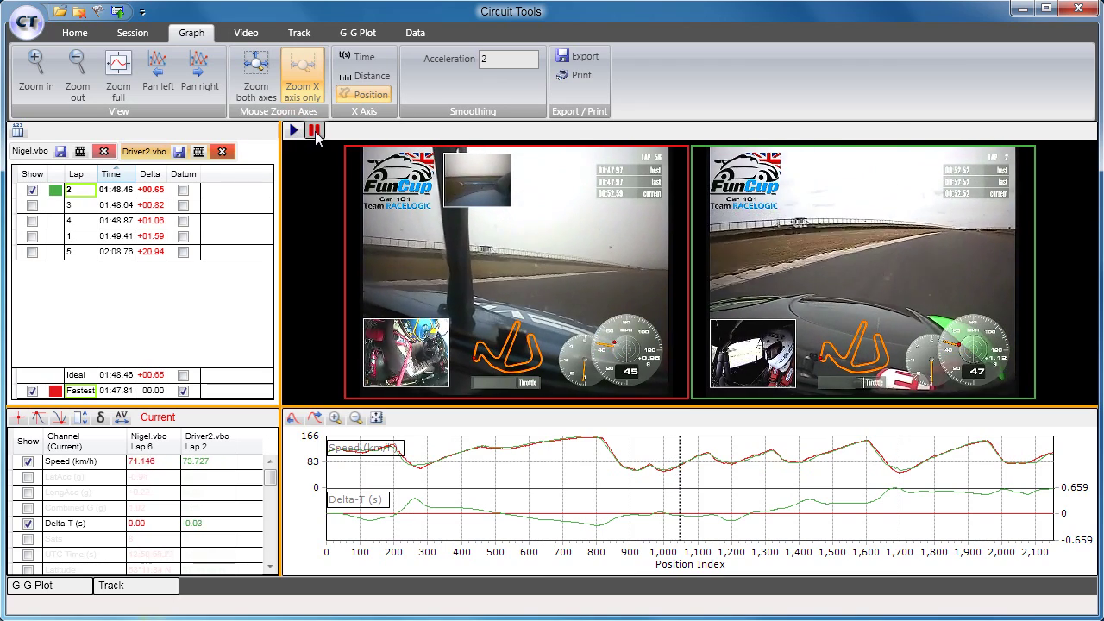
pyautogui.click(315, 131)
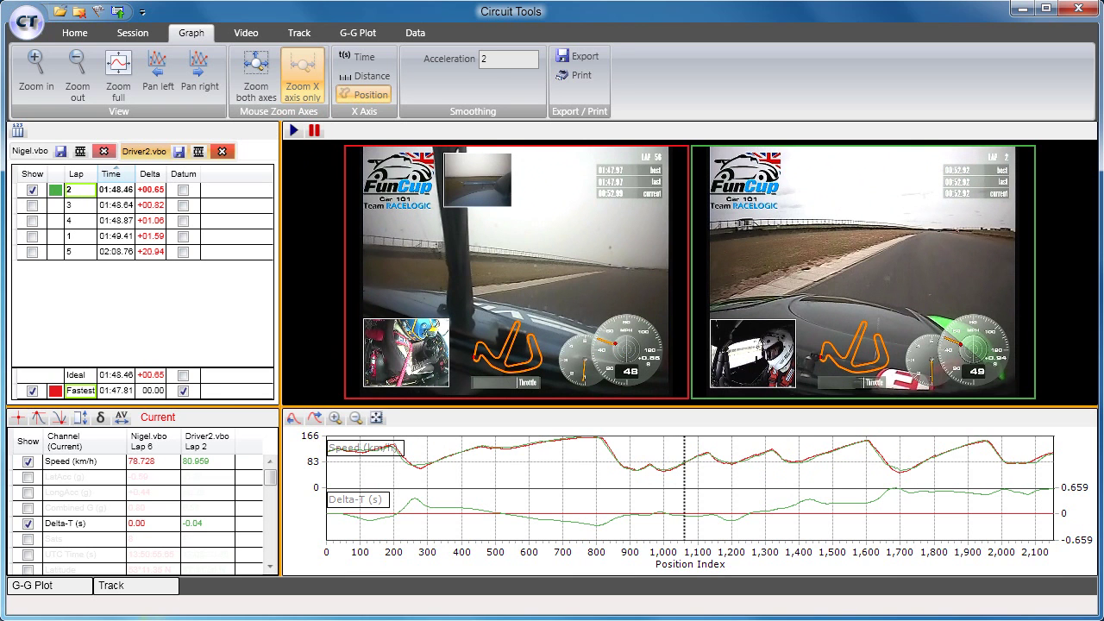
pyautogui.moveTo(584, 460); pyautogui.dragTo(726, 484)
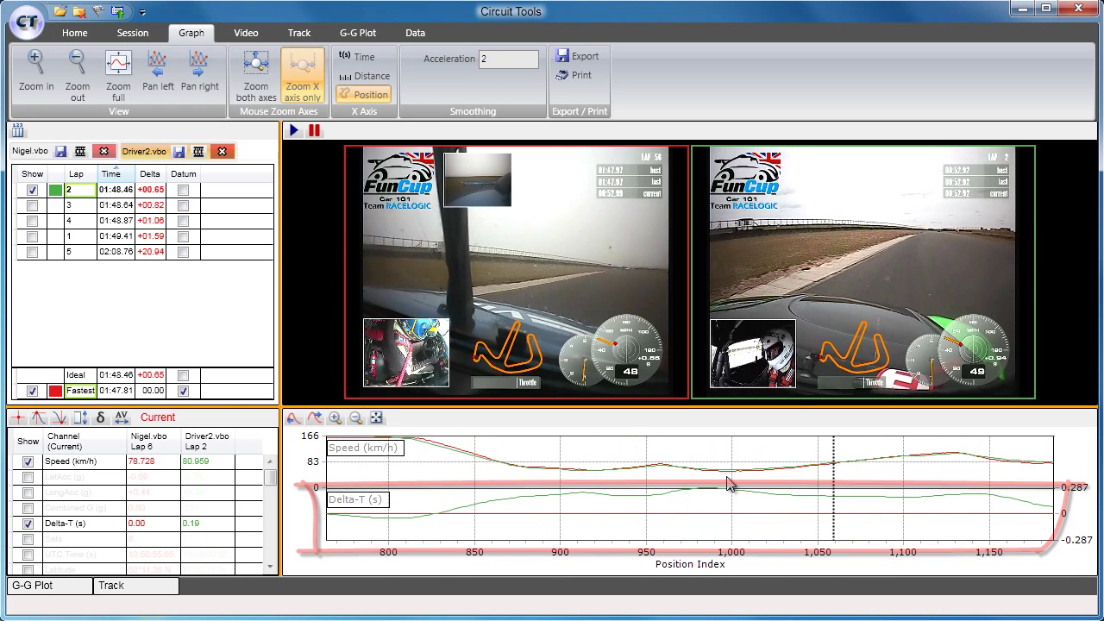
pyautogui.click(517, 515)
pyautogui.moveTo(516, 515); pyautogui.dragTo(923, 508)
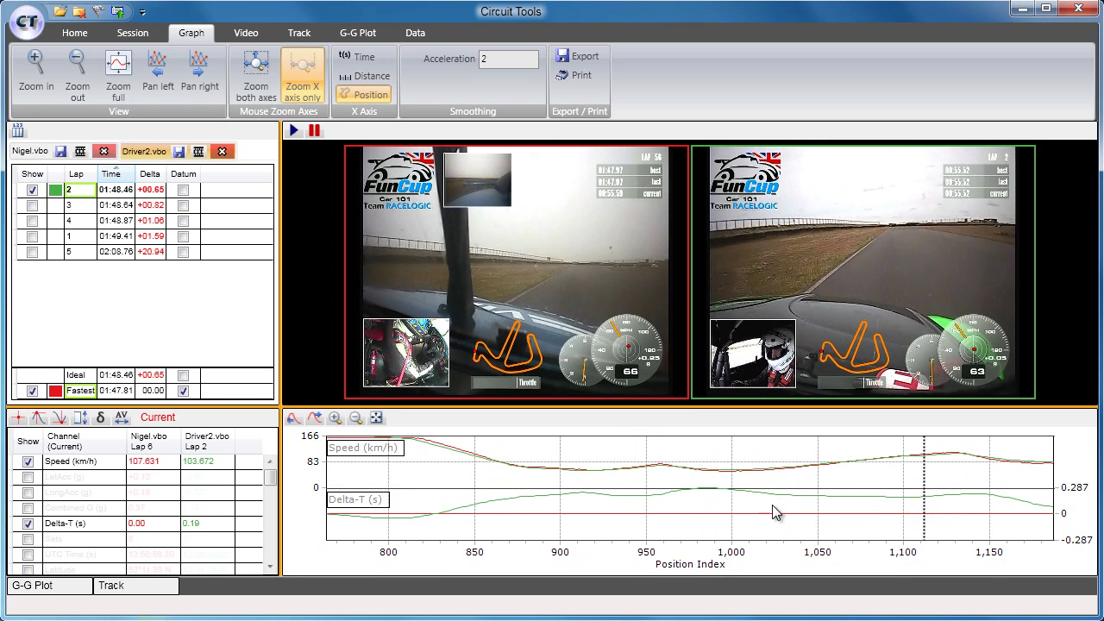
pyautogui.moveTo(767, 512); pyautogui.dragTo(506, 517)
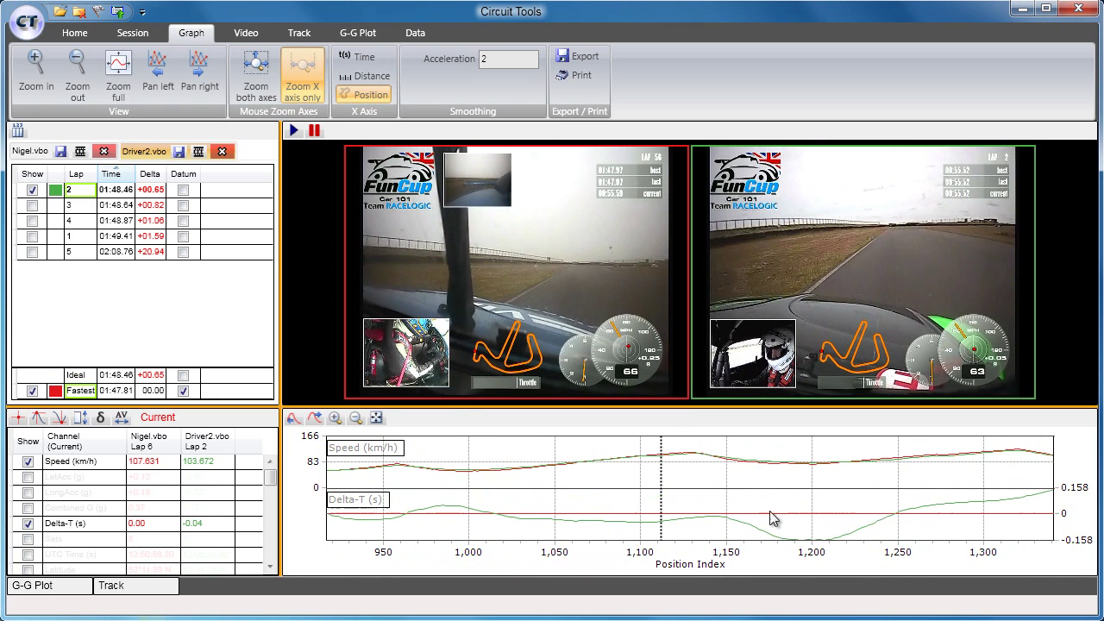
pyautogui.moveTo(915, 500); pyautogui.dragTo(544, 485)
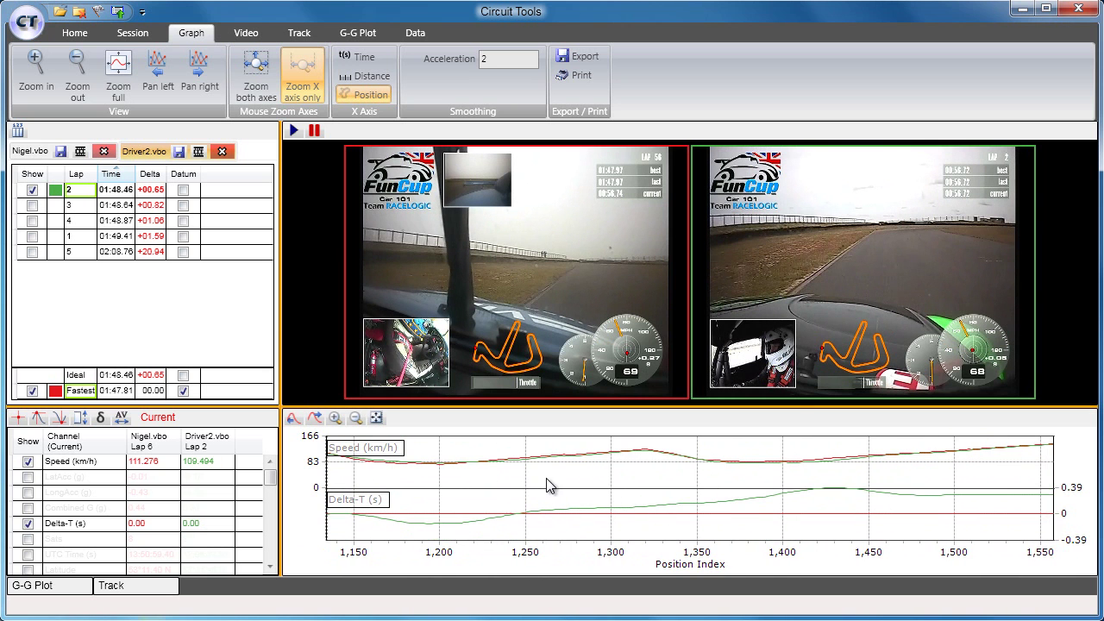
pyautogui.moveTo(798, 512); pyautogui.dragTo(553, 508)
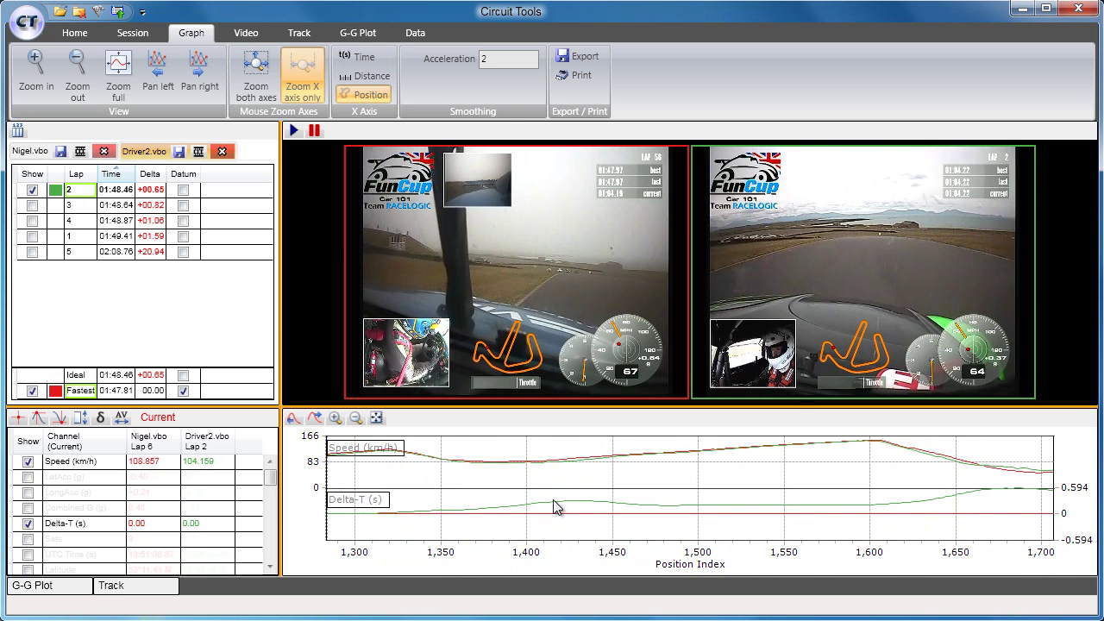
pyautogui.moveTo(752, 488)
pyautogui.mouseDown()
pyautogui.moveTo(665, 486)
pyautogui.moveTo(583, 457)
pyautogui.moveTo(684, 481)
pyautogui.mouseUp()
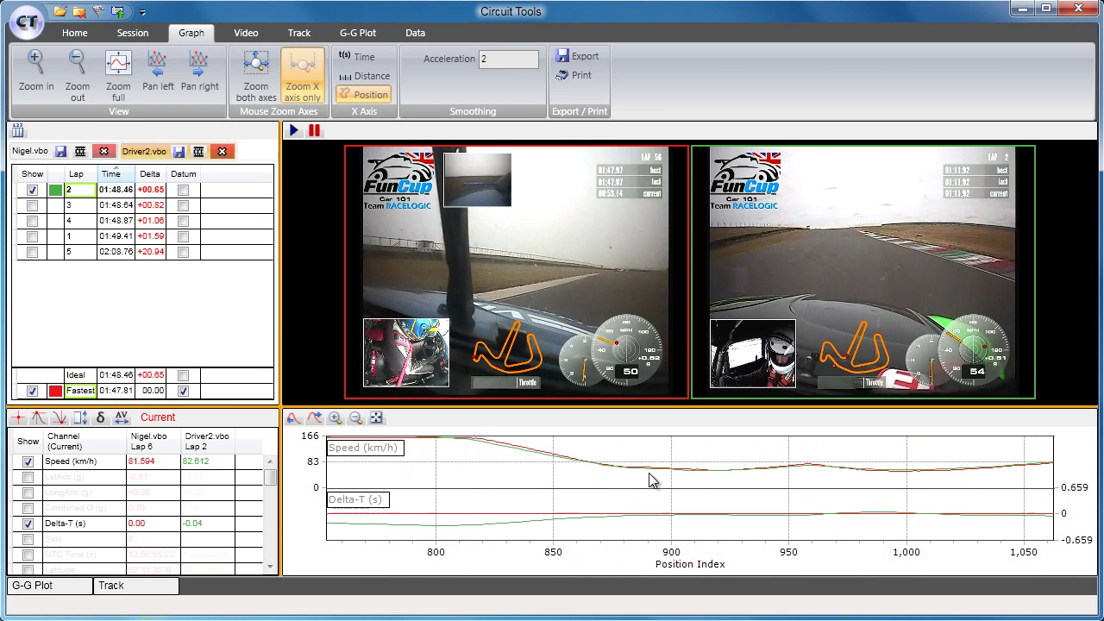
pyautogui.click(376, 417)
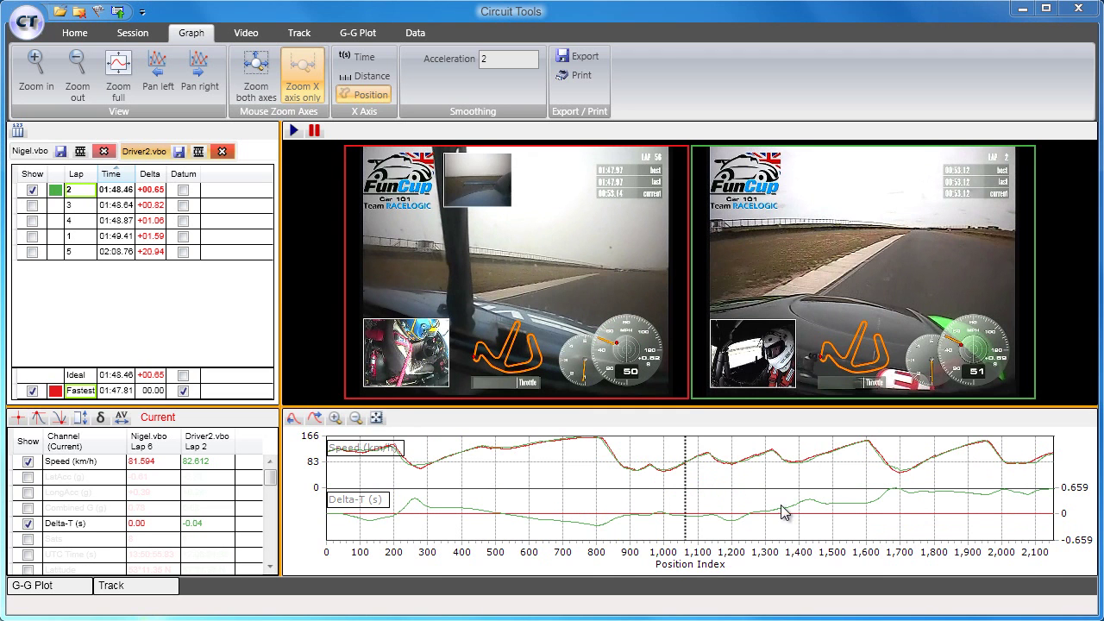
# Step: Preview the Video, Graph and Track screen layouts from the Home tab
pyautogui.click(77, 33)
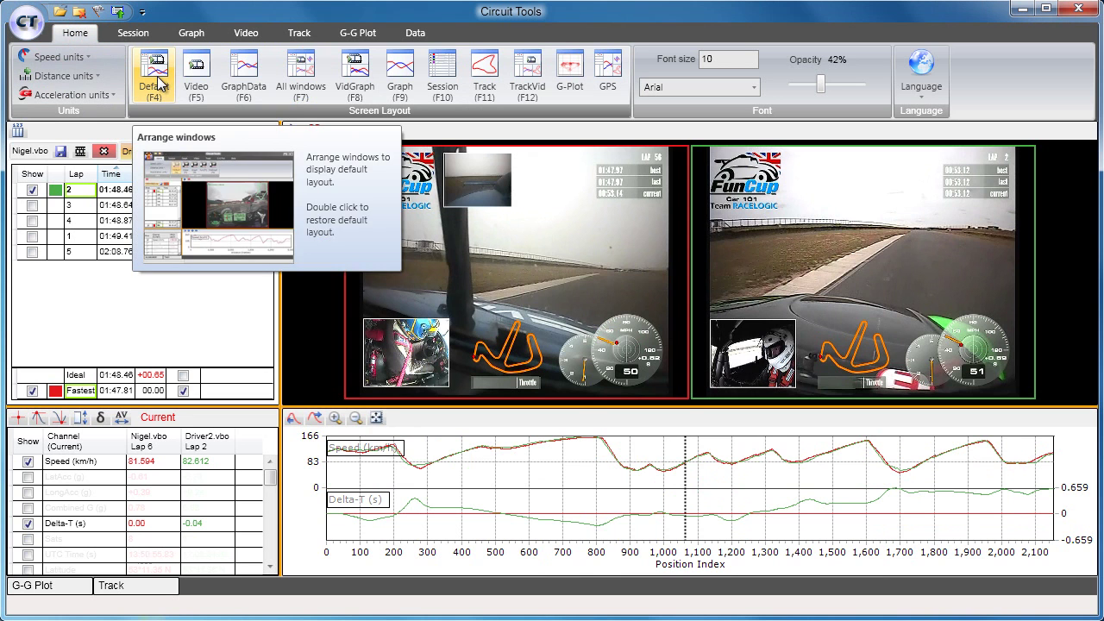
pyautogui.click(197, 70)
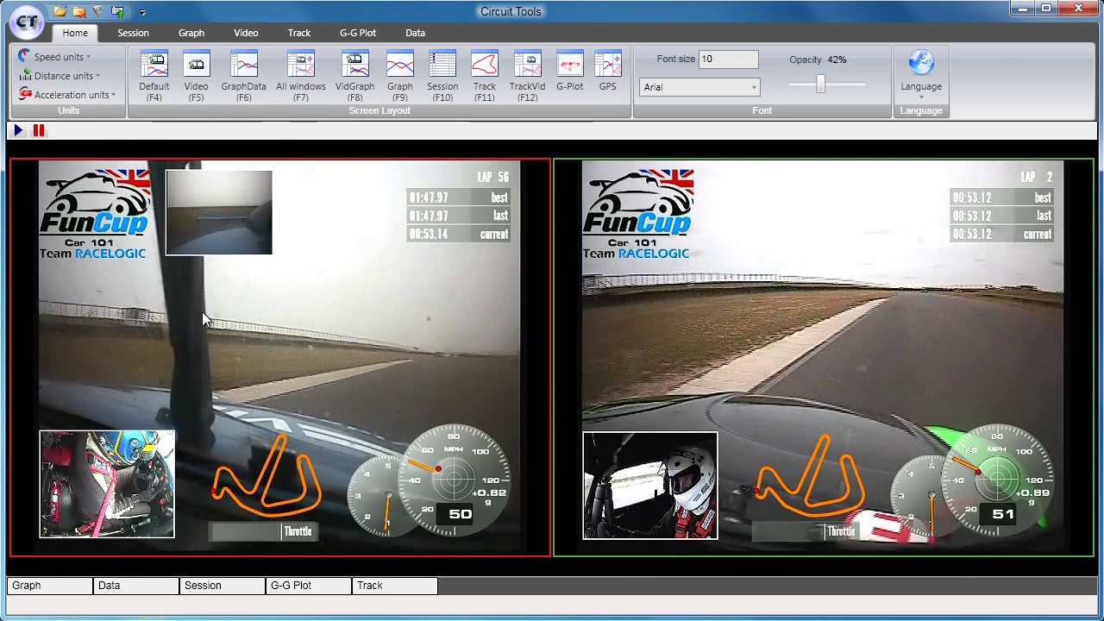
pyautogui.click(404, 73)
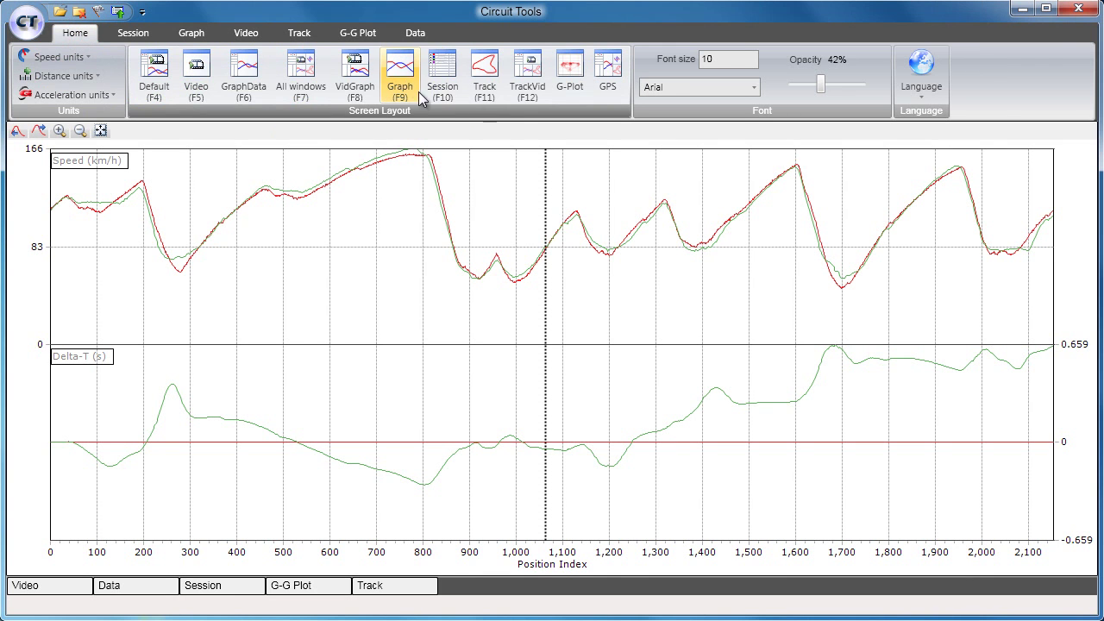
pyautogui.click(487, 79)
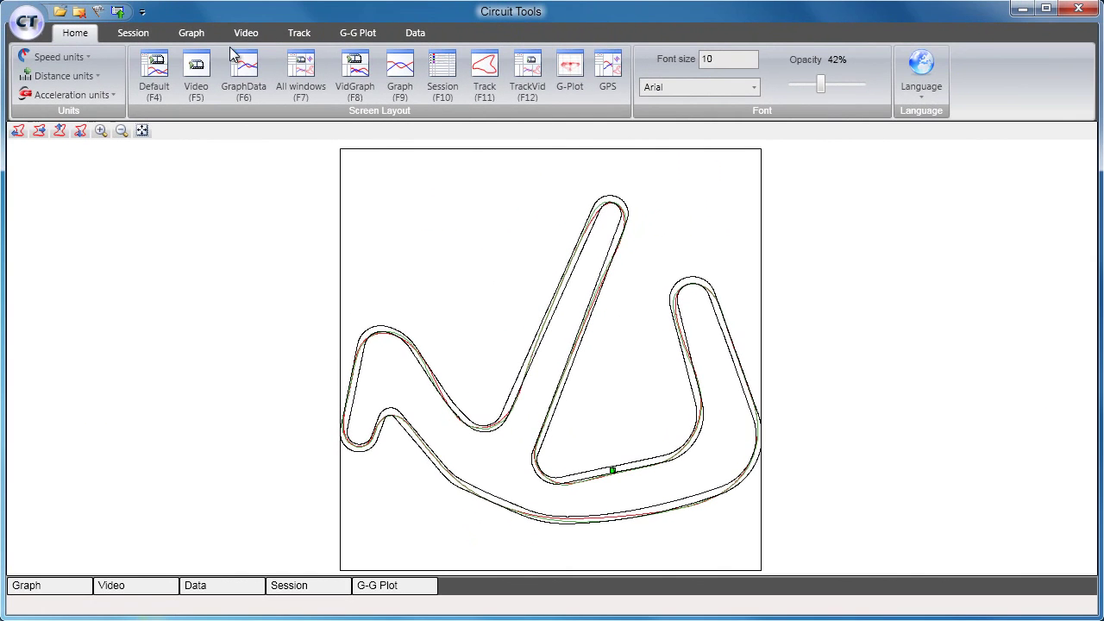
pyautogui.click(152, 78)
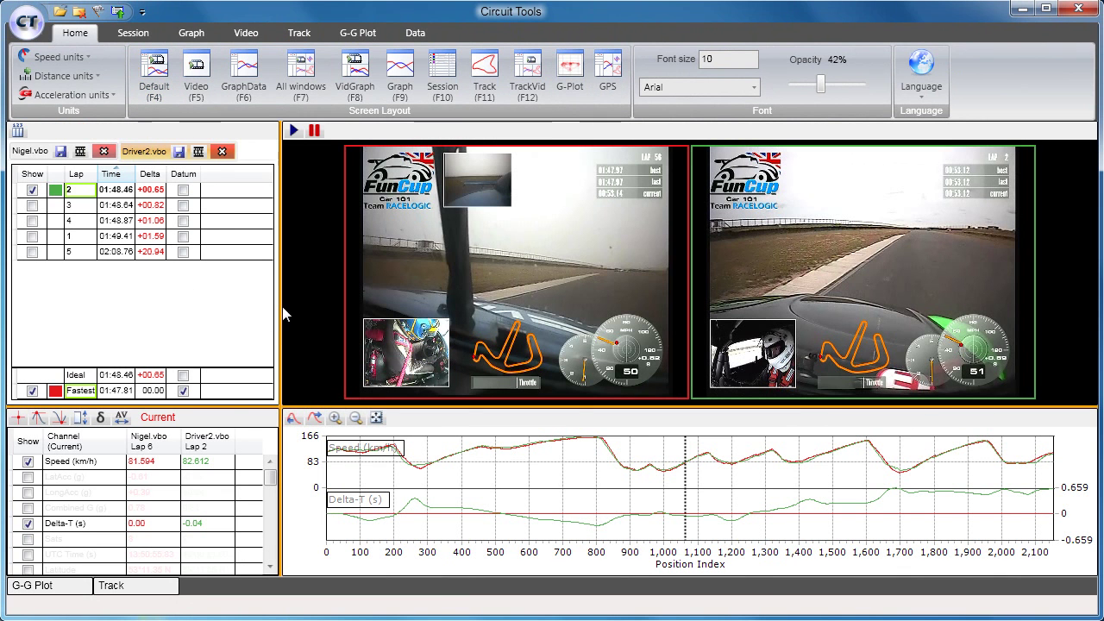
pyautogui.moveTo(280, 306); pyautogui.dragTo(402, 310)
pyautogui.moveTo(421, 405); pyautogui.dragTo(431, 311)
pyautogui.moveTo(343, 413); pyautogui.dragTo(348, 320)
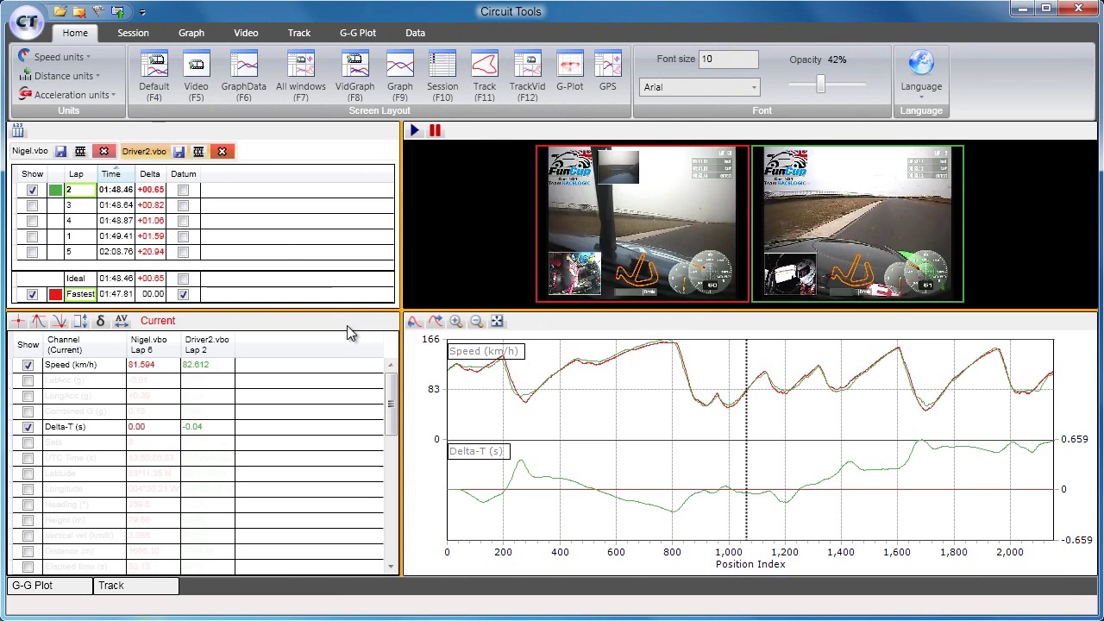
pyautogui.click(153, 78)
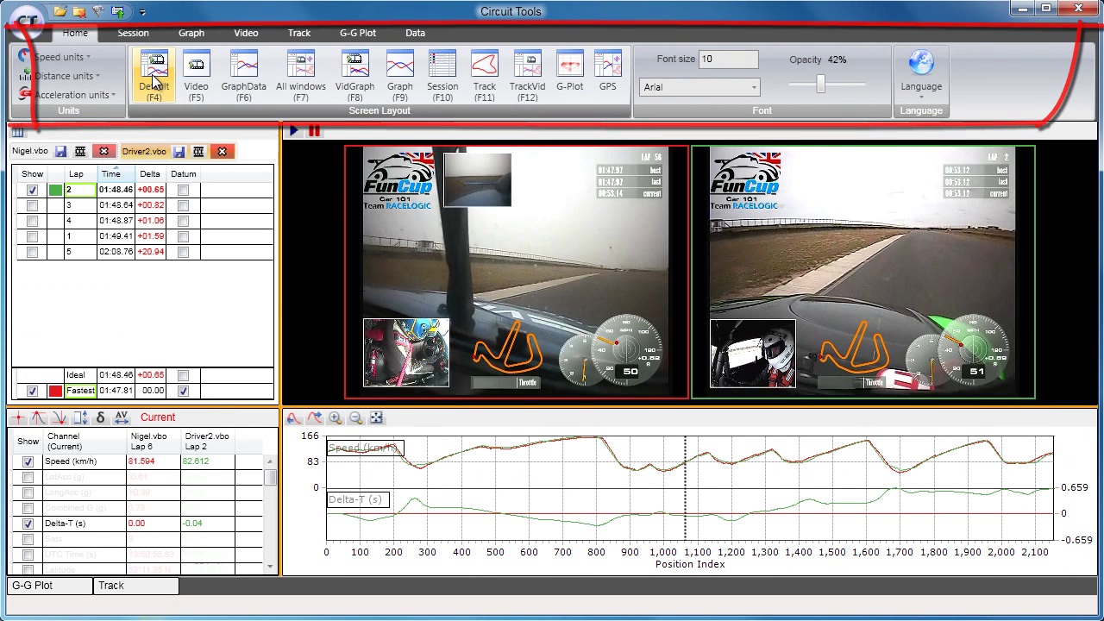
pyautogui.click(118, 11)
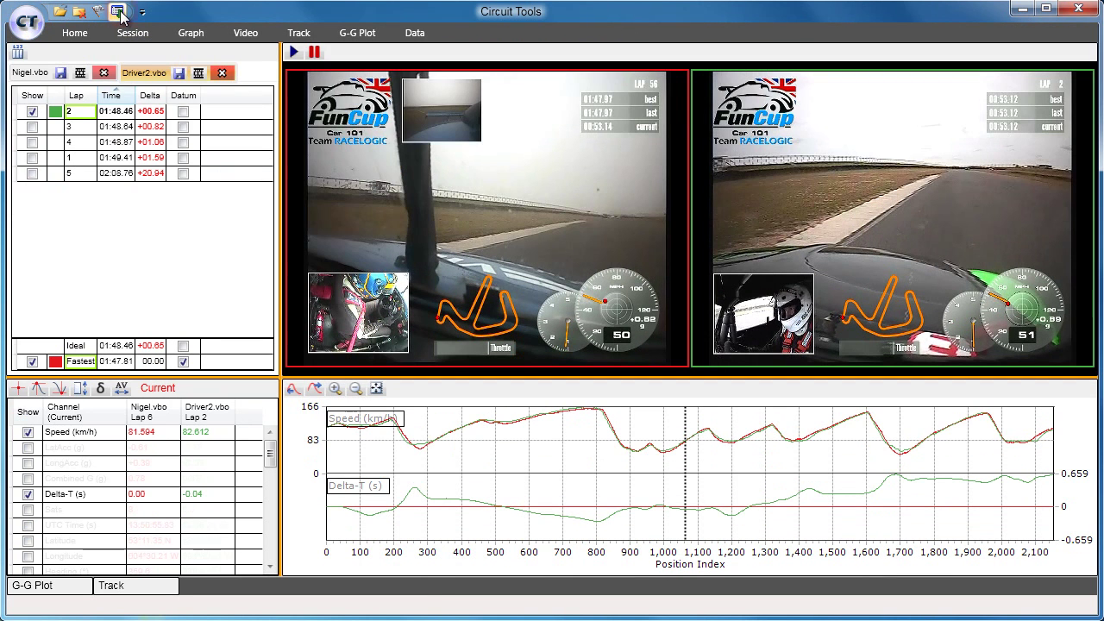
pyautogui.click(118, 11)
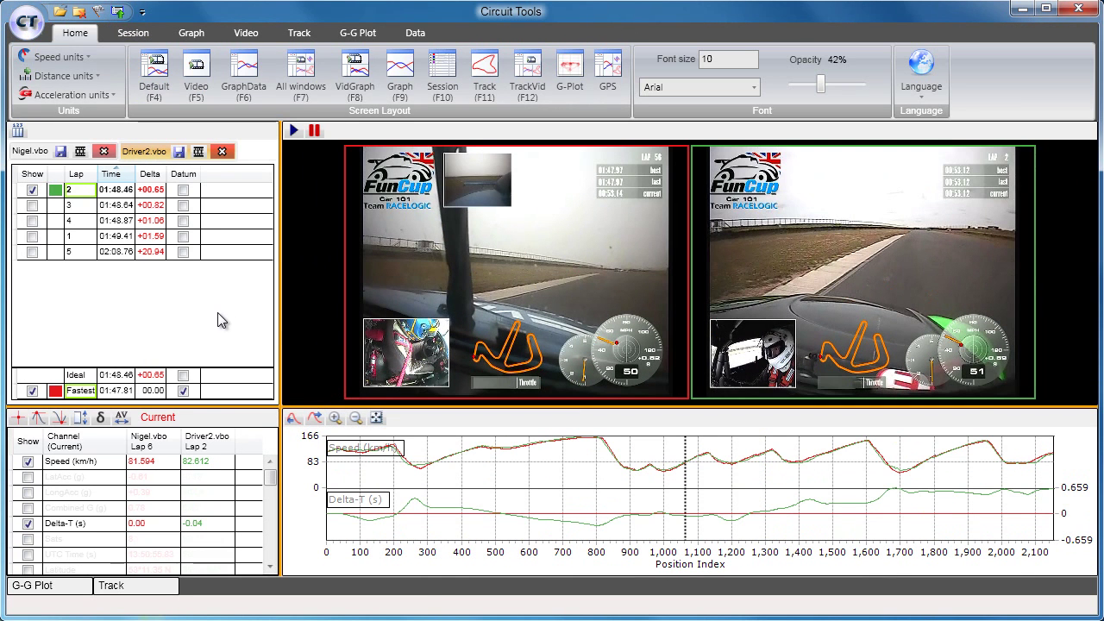
pyautogui.hotkey('ctrl', 'F1')
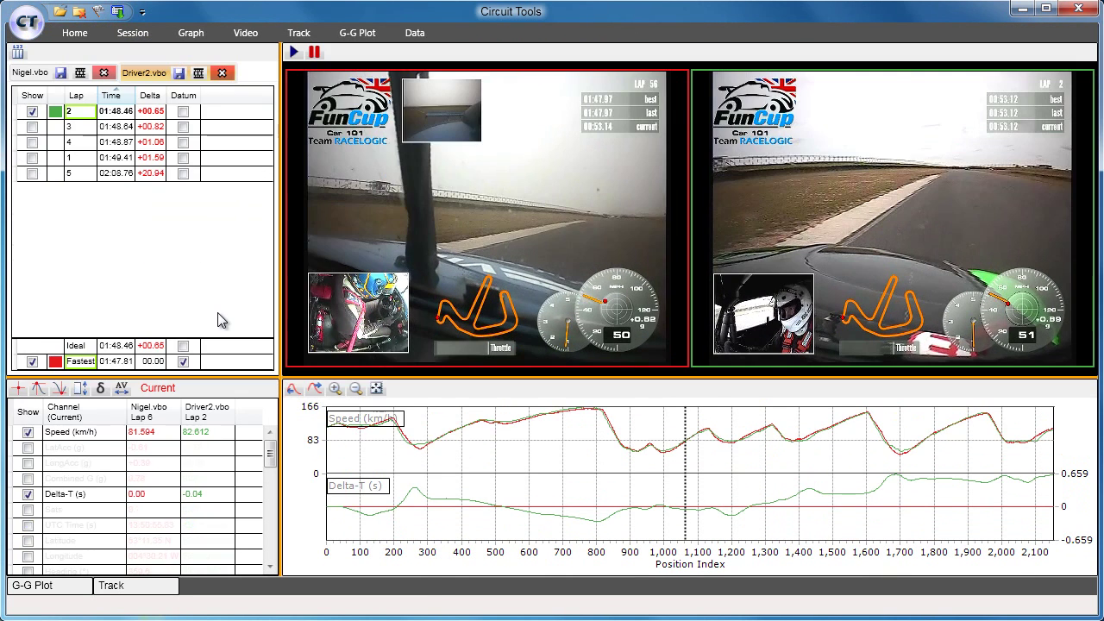
pyautogui.hotkey('ctrl', 'F1')
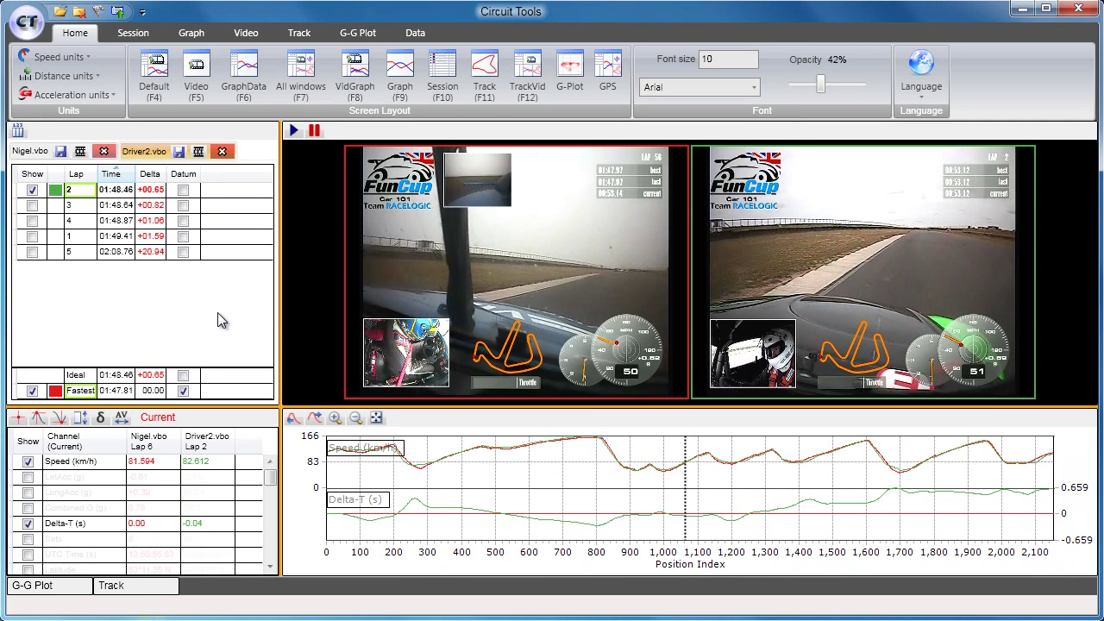